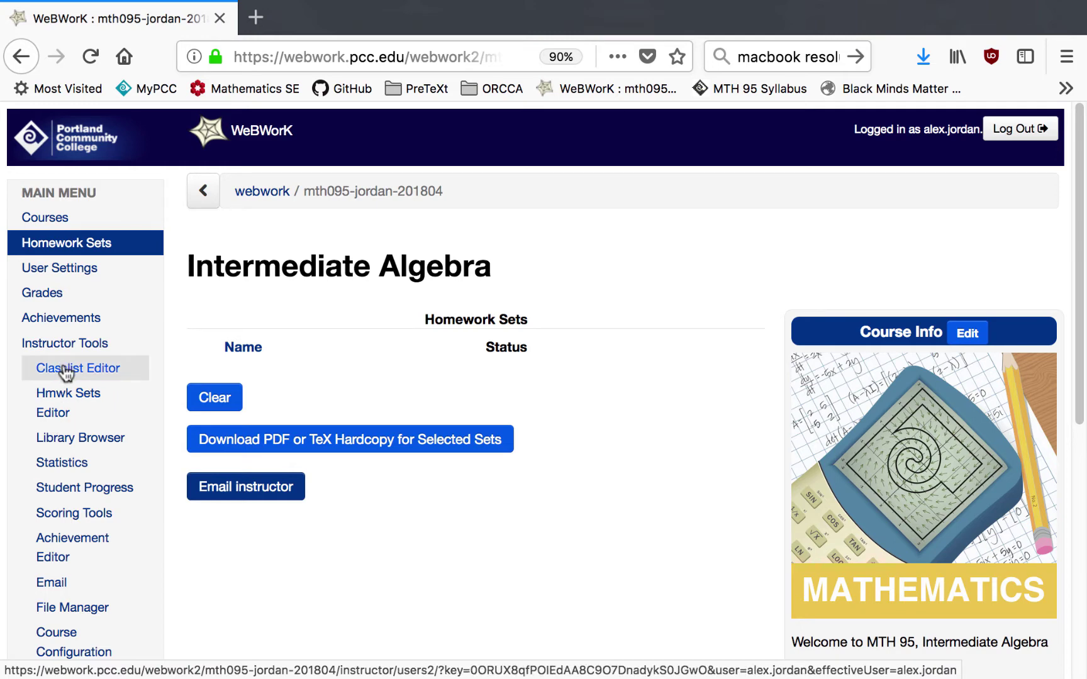
# Import a single homework set from SetDefinitions/Orientation/setOrientation.def in the Hmwk Sets Editor.
pyautogui.click(63, 412)
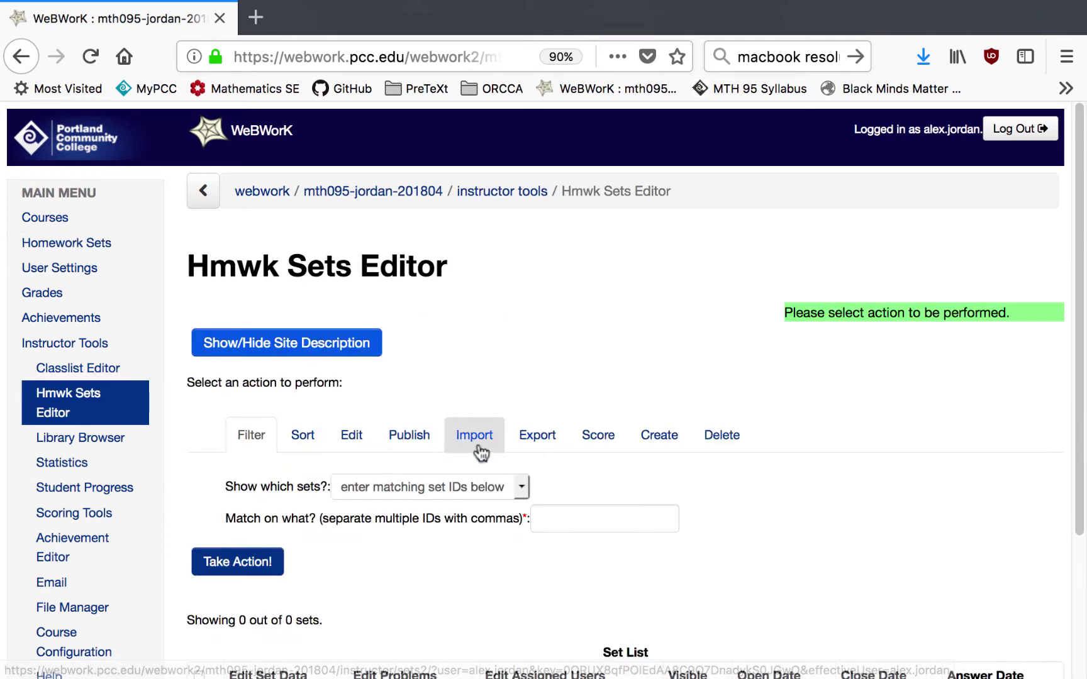
pyautogui.click(481, 435)
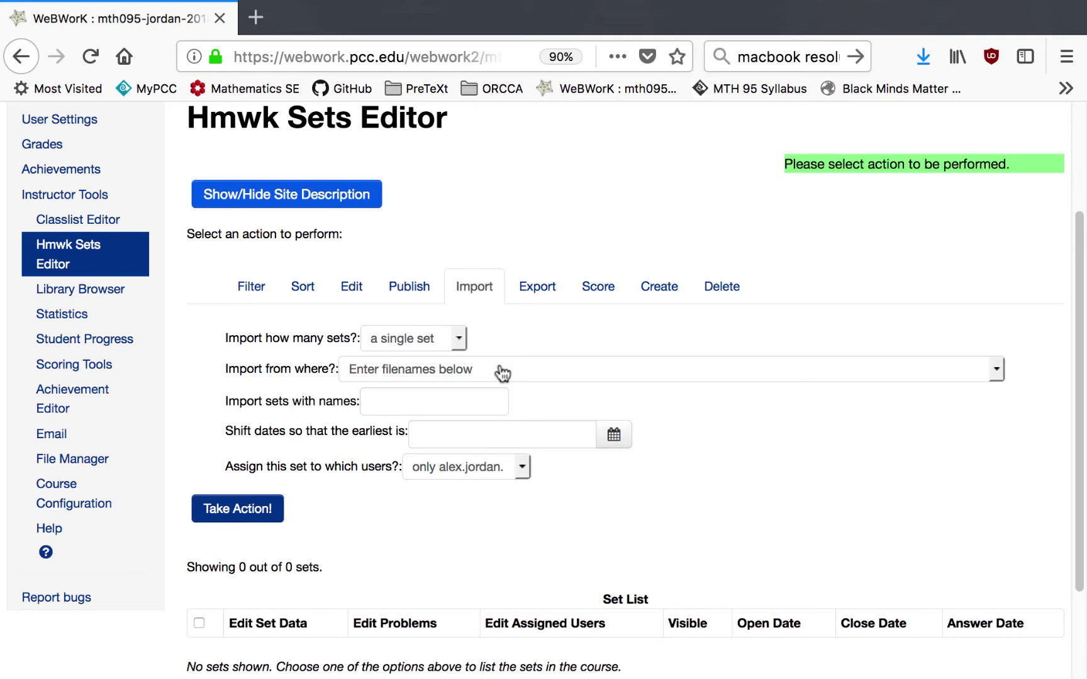
pyautogui.click(501, 373)
pyautogui.scroll(-15, 501, 296)
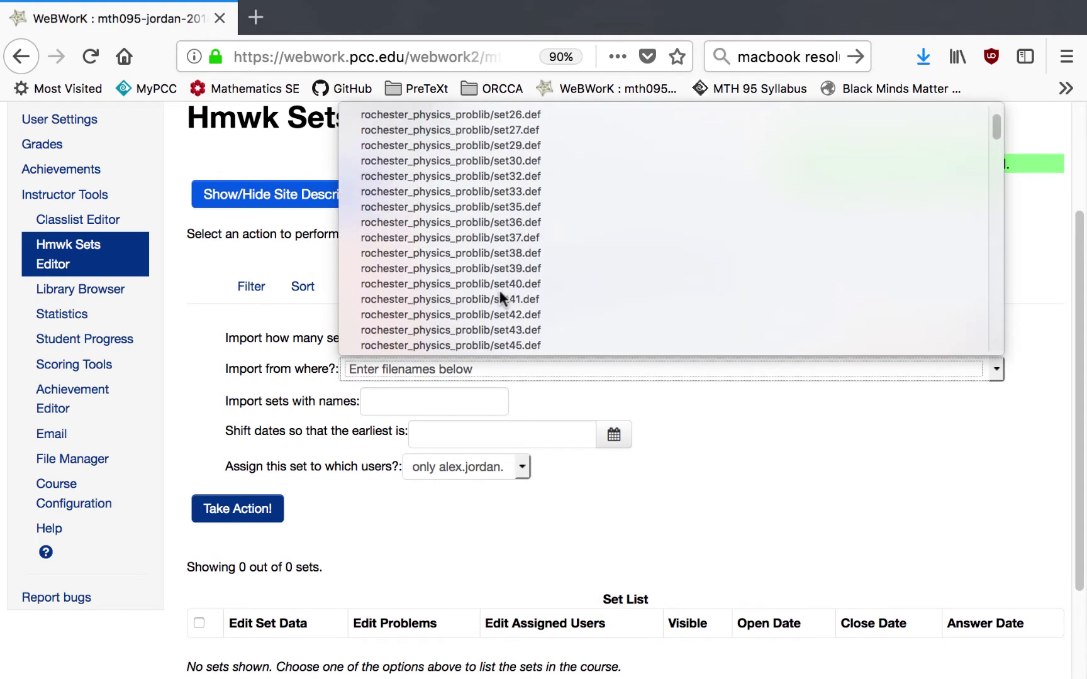
pyautogui.scroll(-20, 499, 289)
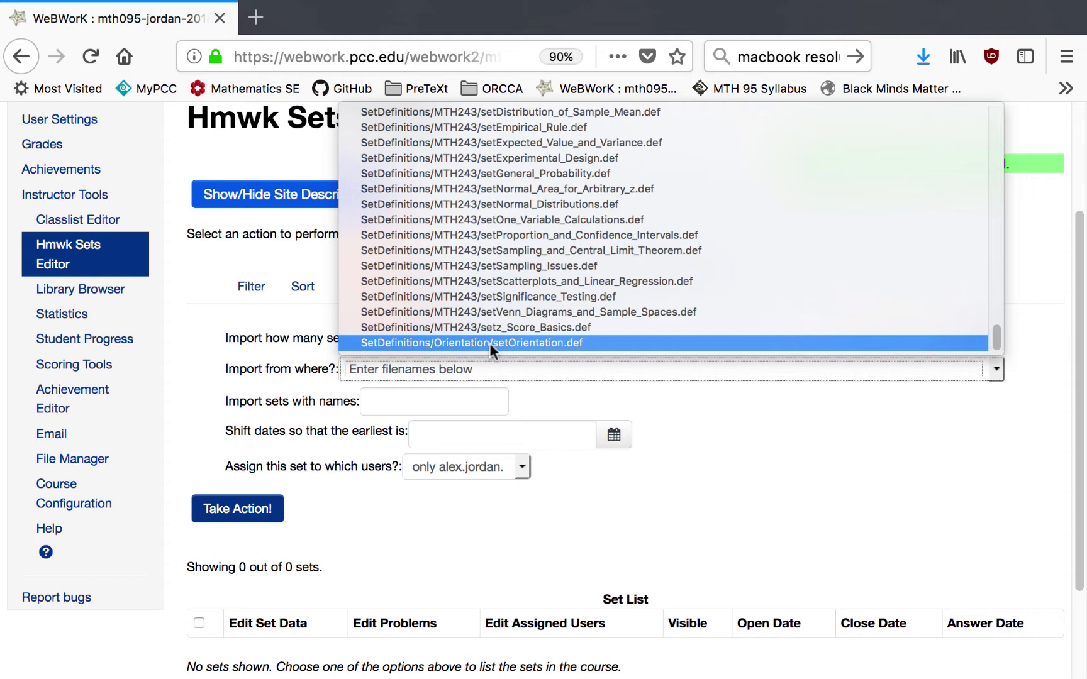
pyautogui.click(489, 343)
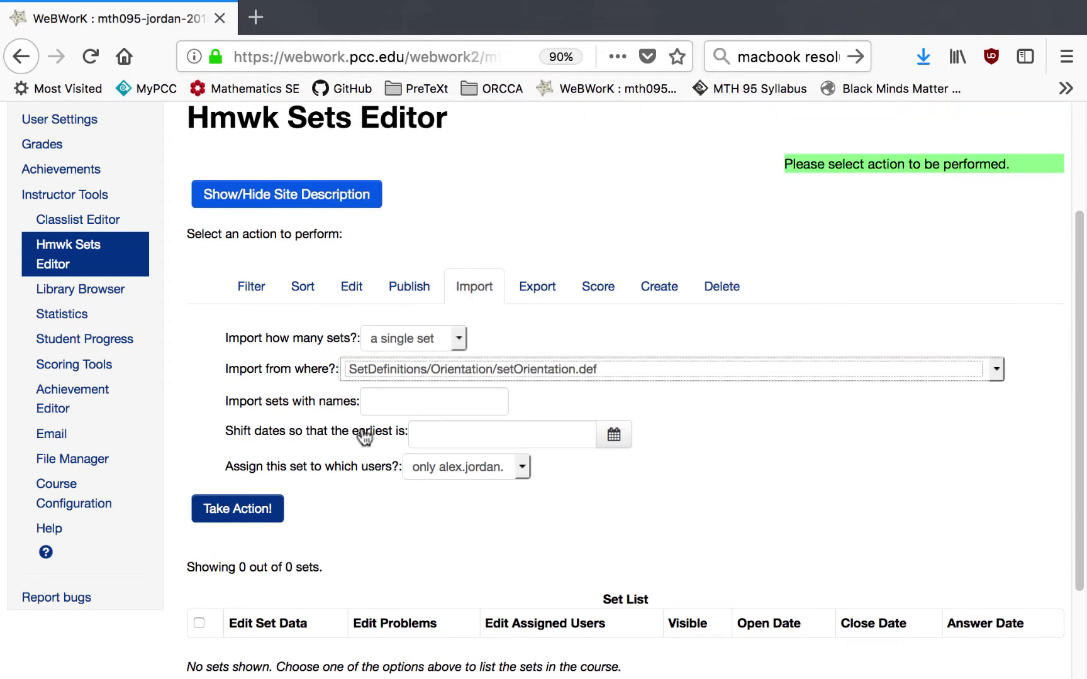
pyautogui.click(242, 511)
# Put the Orientation set into edit mode and set its open date to 09/24/2018 at 12:00am.
pyautogui.scroll(-1, 498, 598)
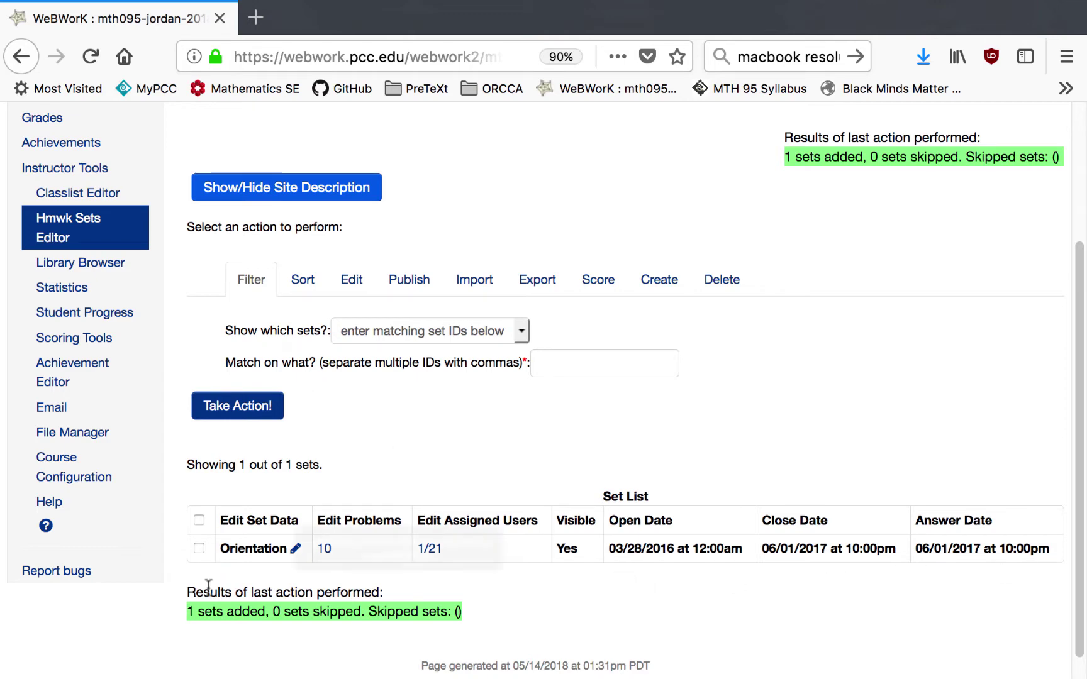
pyautogui.click(199, 548)
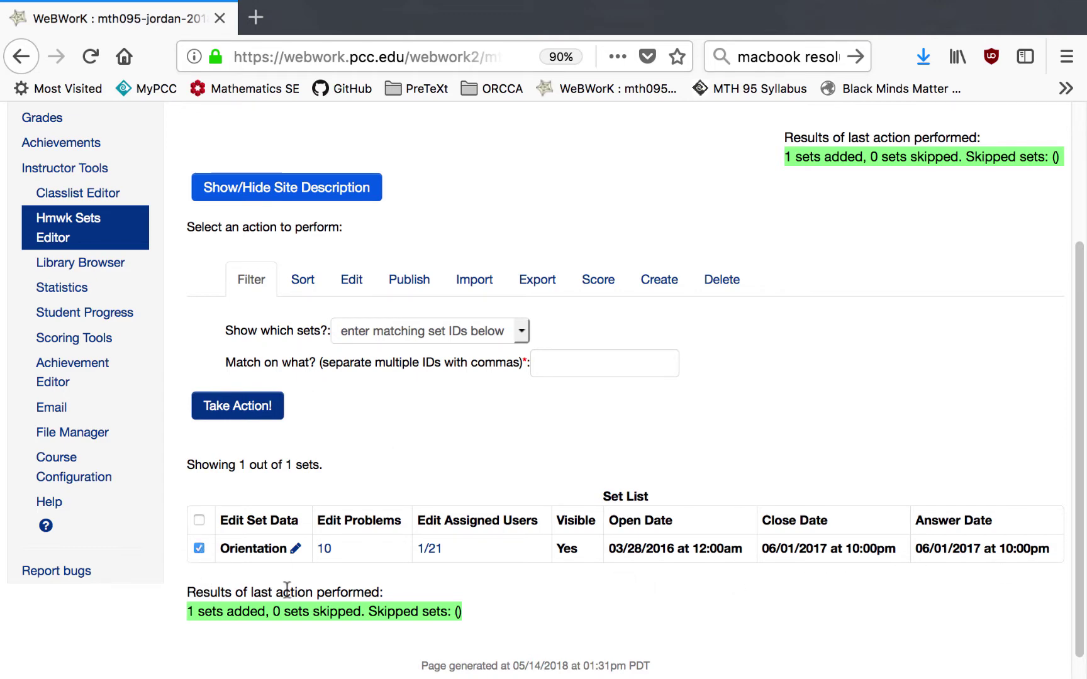
pyautogui.click(349, 287)
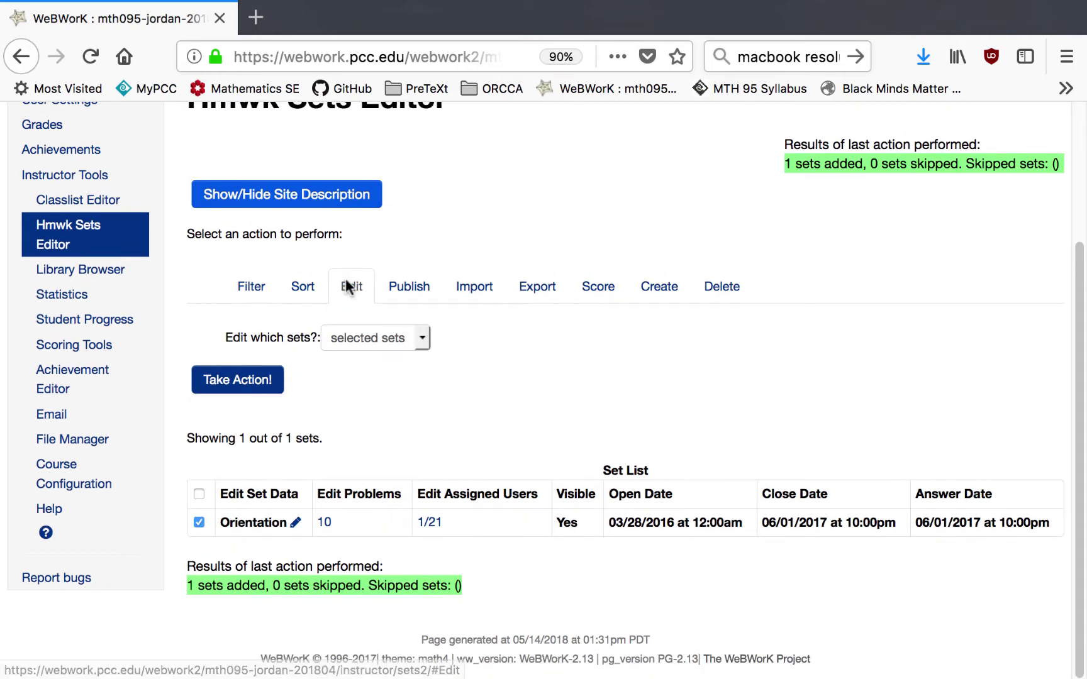
pyautogui.click(258, 381)
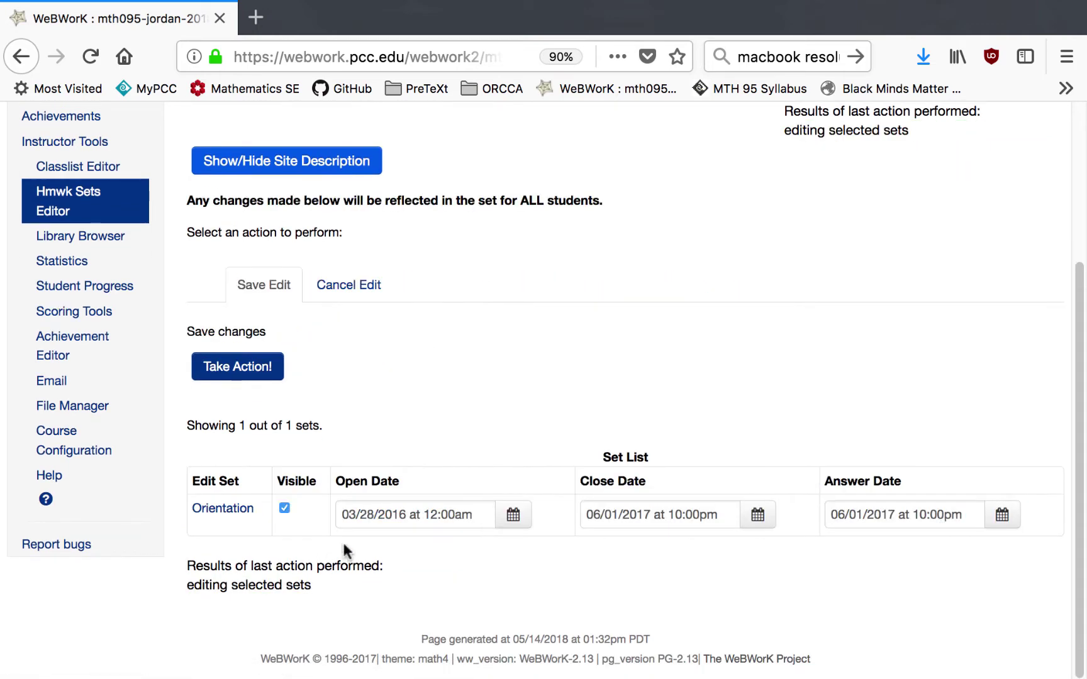
pyautogui.click(513, 514)
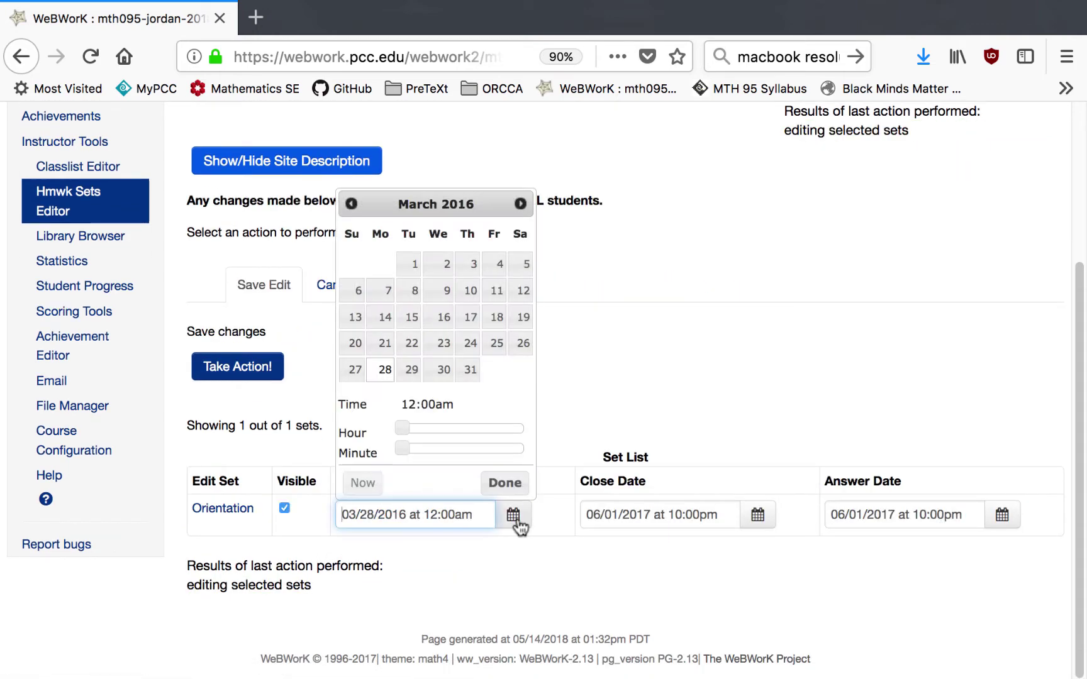
pyautogui.click(521, 204)
pyautogui.click(521, 204)
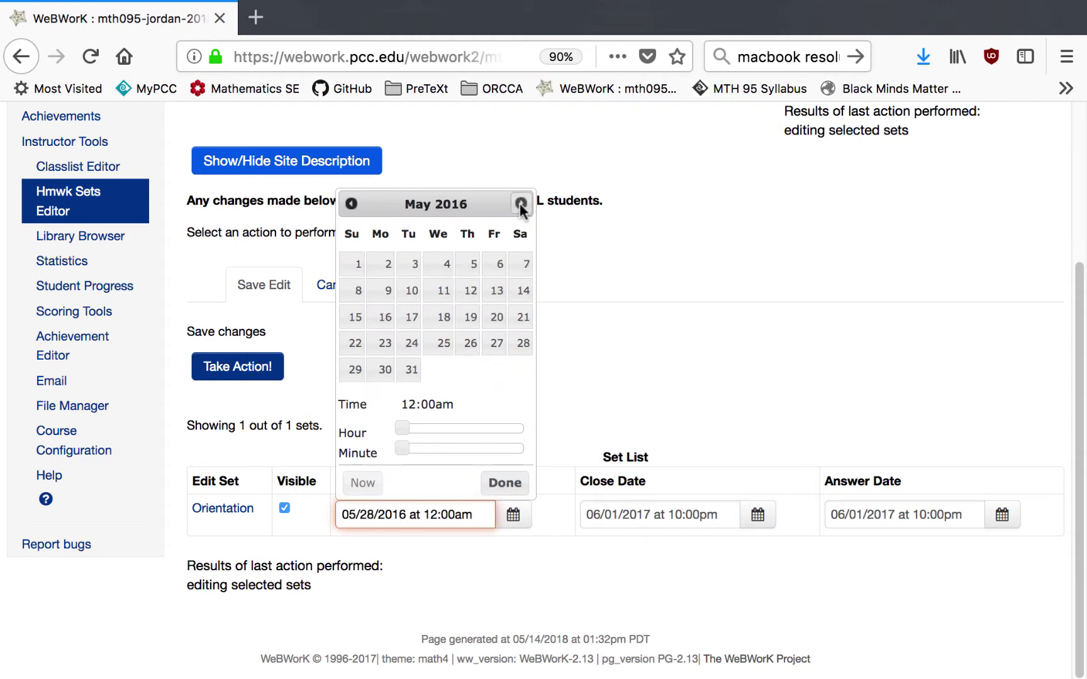
pyautogui.click(520, 203)
pyautogui.click(521, 203)
pyautogui.click(520, 204)
pyautogui.click(521, 204)
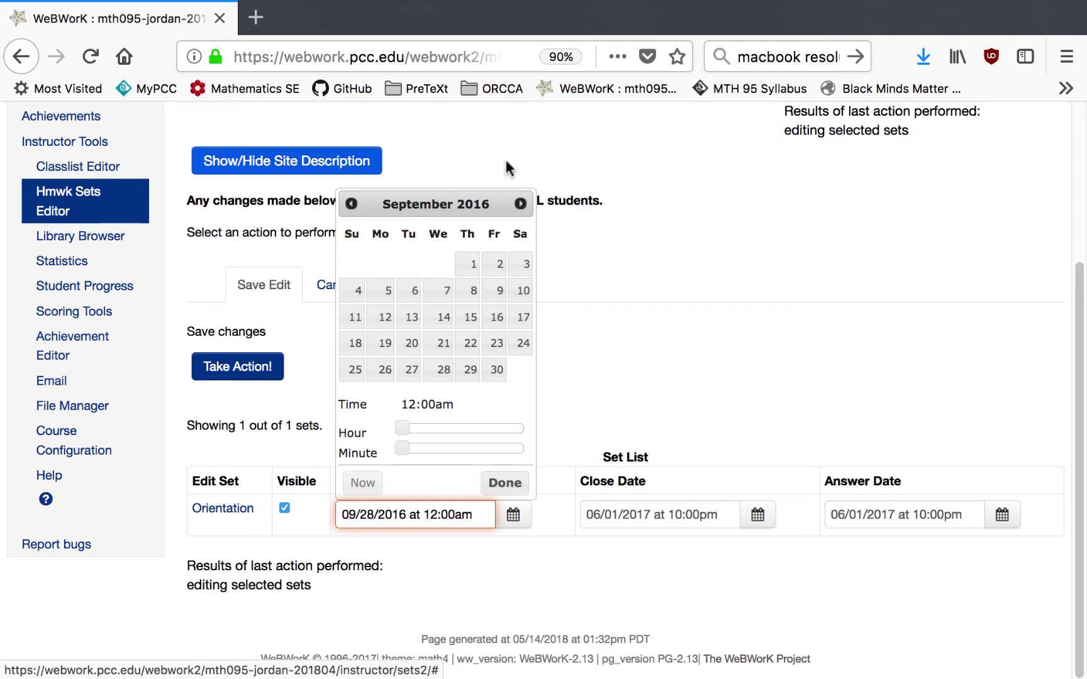
pyautogui.click(521, 203)
pyautogui.click(521, 204)
pyautogui.click(520, 203)
pyautogui.click(520, 203)
pyautogui.click(521, 204)
pyautogui.click(520, 204)
pyautogui.click(521, 204)
pyautogui.tripleClick(521, 203)
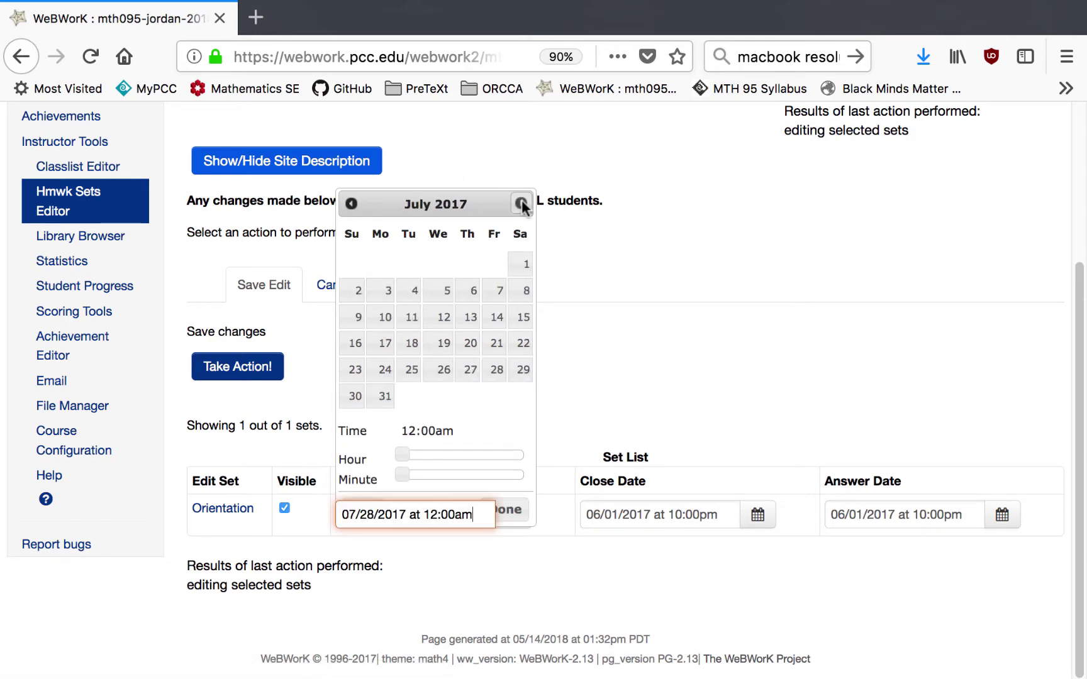
pyautogui.tripleClick(521, 204)
pyautogui.doubleClick(520, 203)
pyautogui.tripleClick(520, 204)
pyautogui.tripleClick(521, 204)
pyautogui.tripleClick(521, 203)
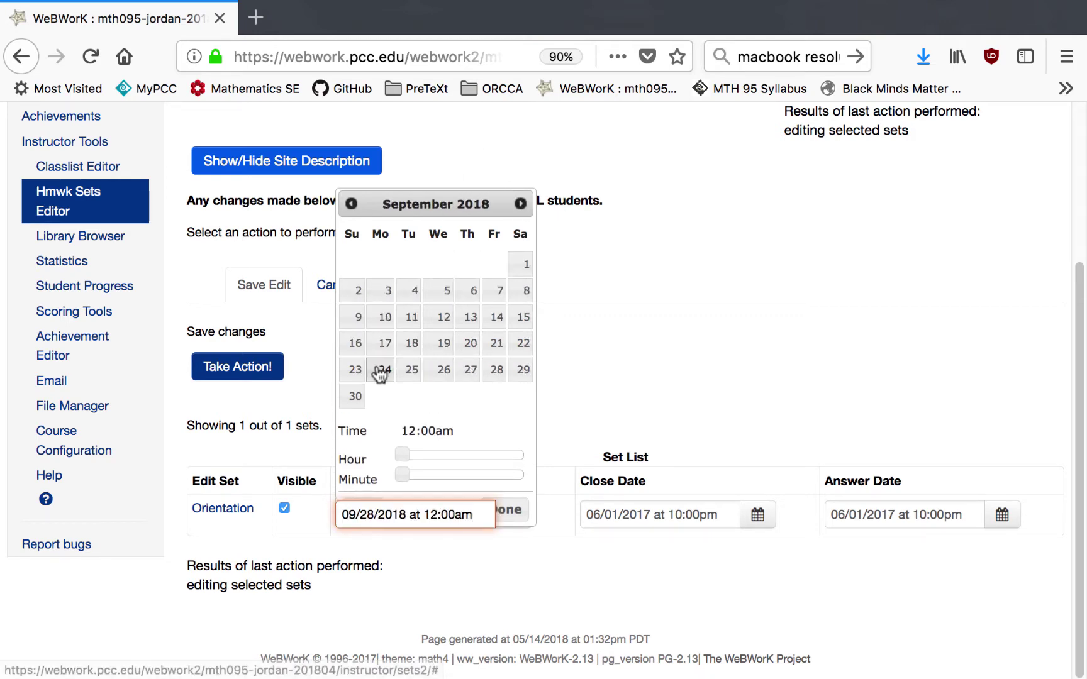
pyautogui.click(376, 371)
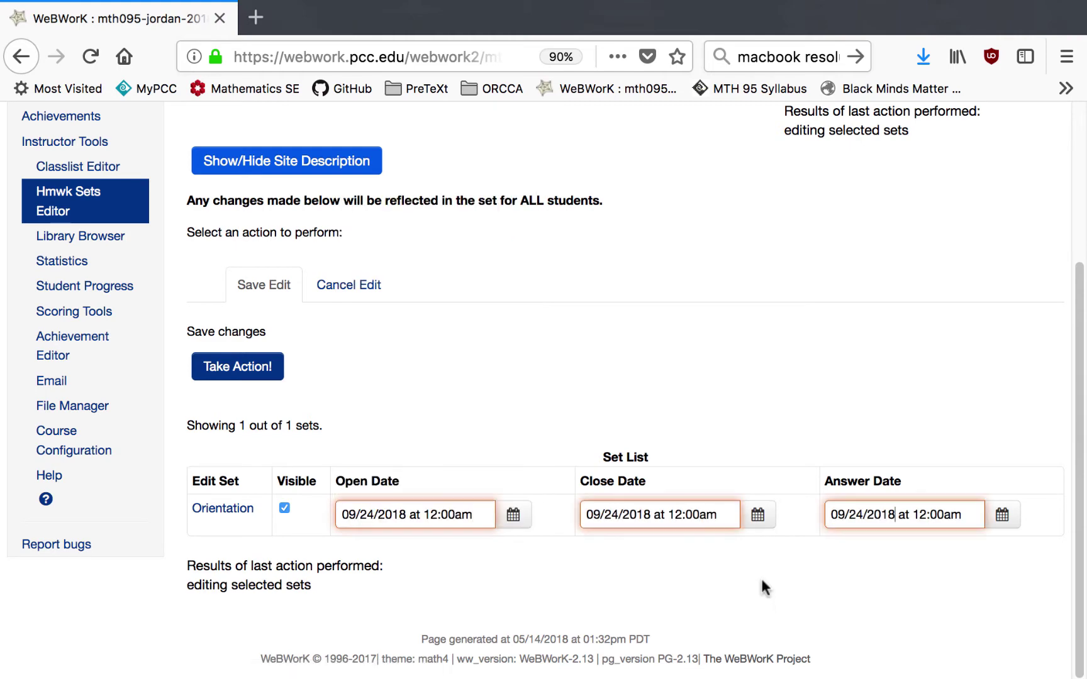
# Set the Orientation set's close date to 09/26/2018 at 10:00pm.
pyautogui.click(760, 520)
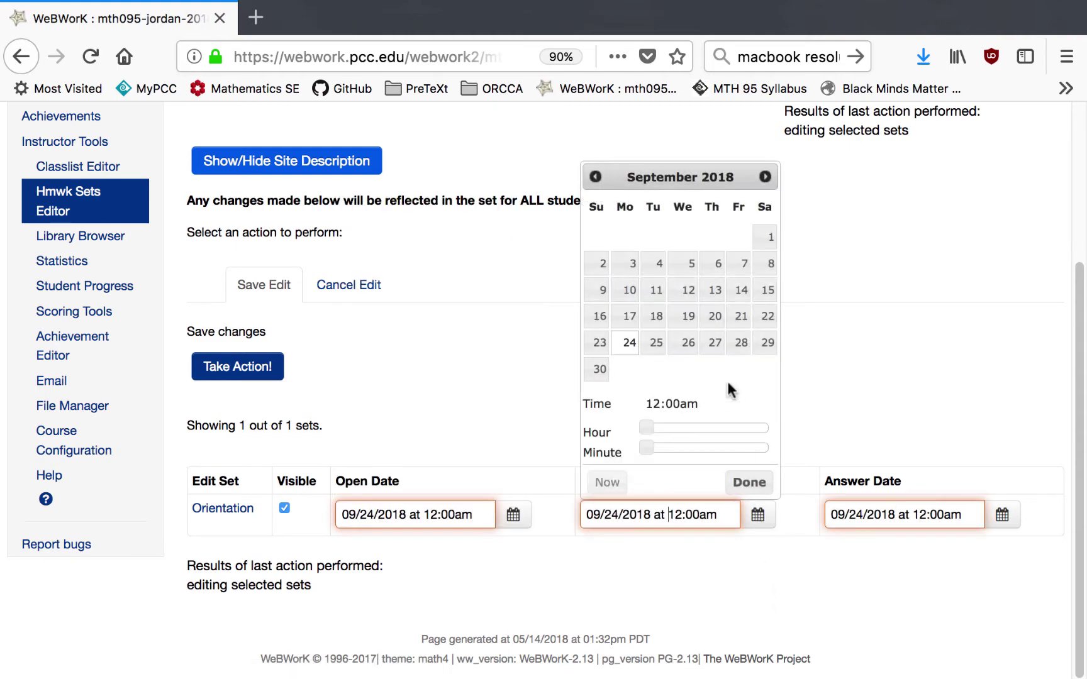
pyautogui.click(690, 350)
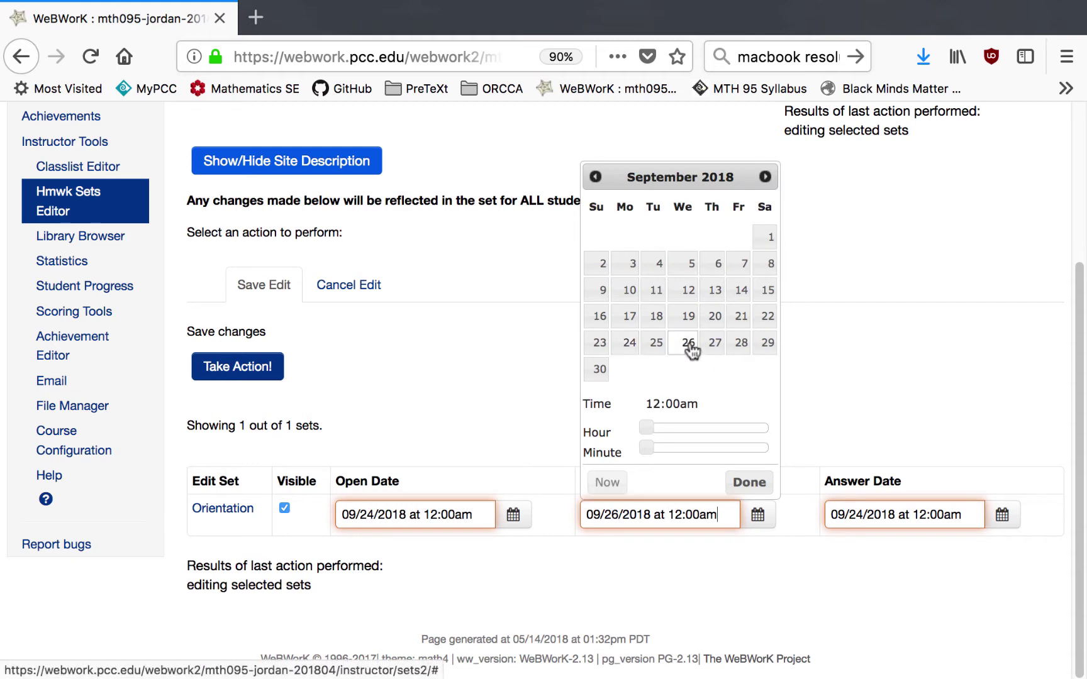
pyautogui.click(680, 514)
pyautogui.press('BackSpace')
pyautogui.write('0')
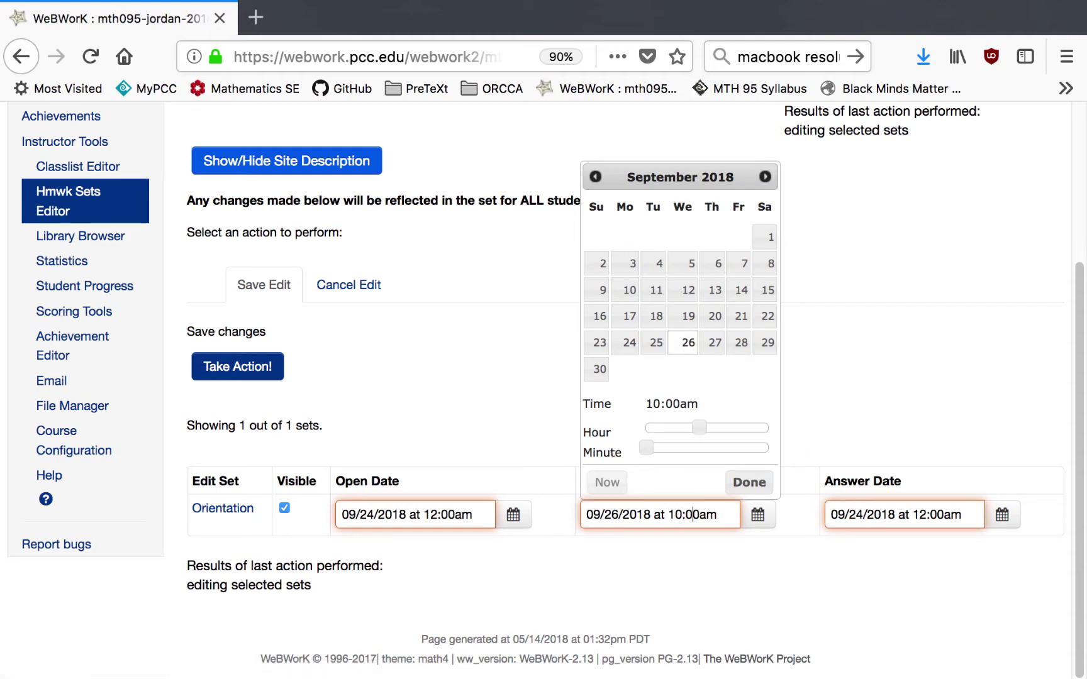
pyautogui.press('End')
pyautogui.press('BackSpace')
pyautogui.press('BackSpace')
pyautogui.write('pm')
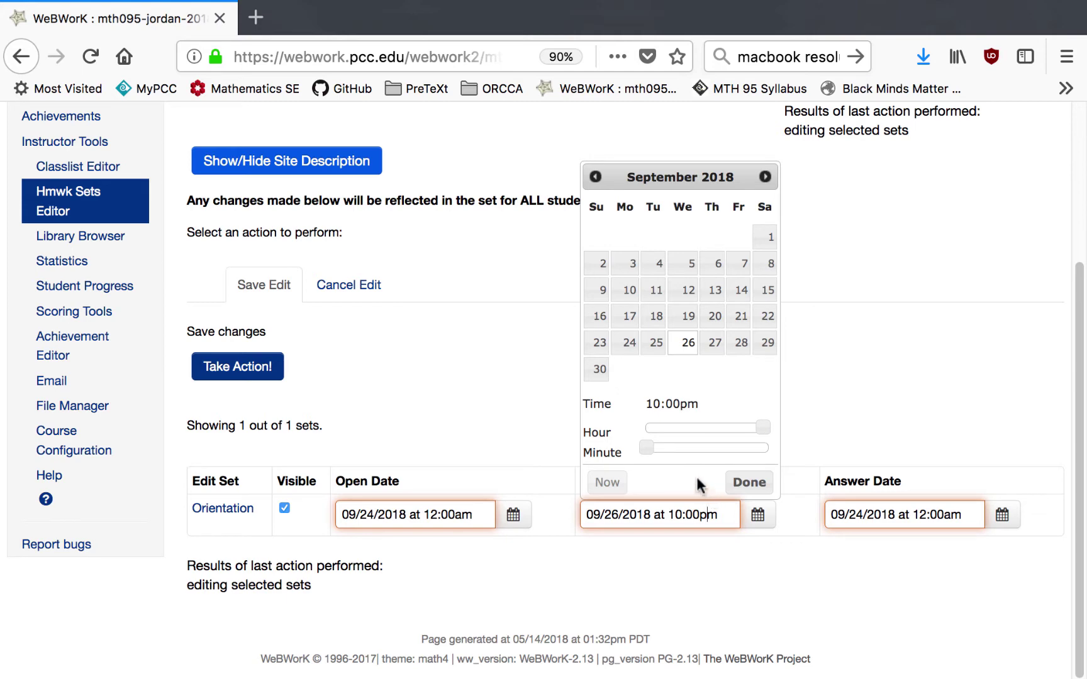
# Set the Orientation set's answer date to 09/26/2018 at 10:00pm and save the changes.
pyautogui.click(929, 514)
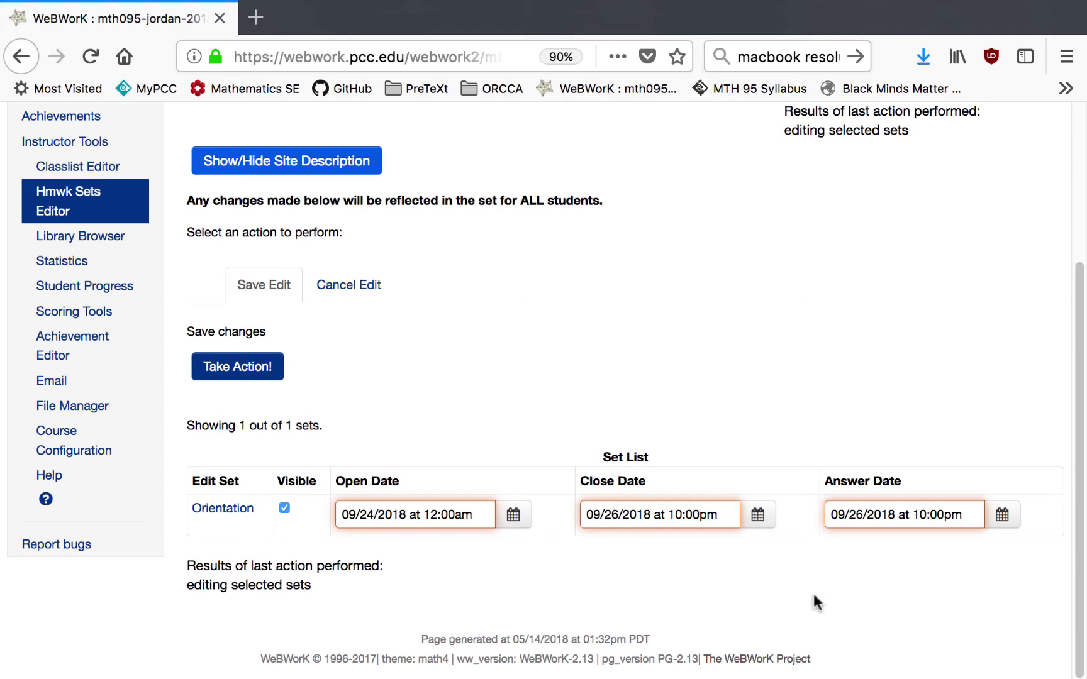
pyautogui.click(250, 377)
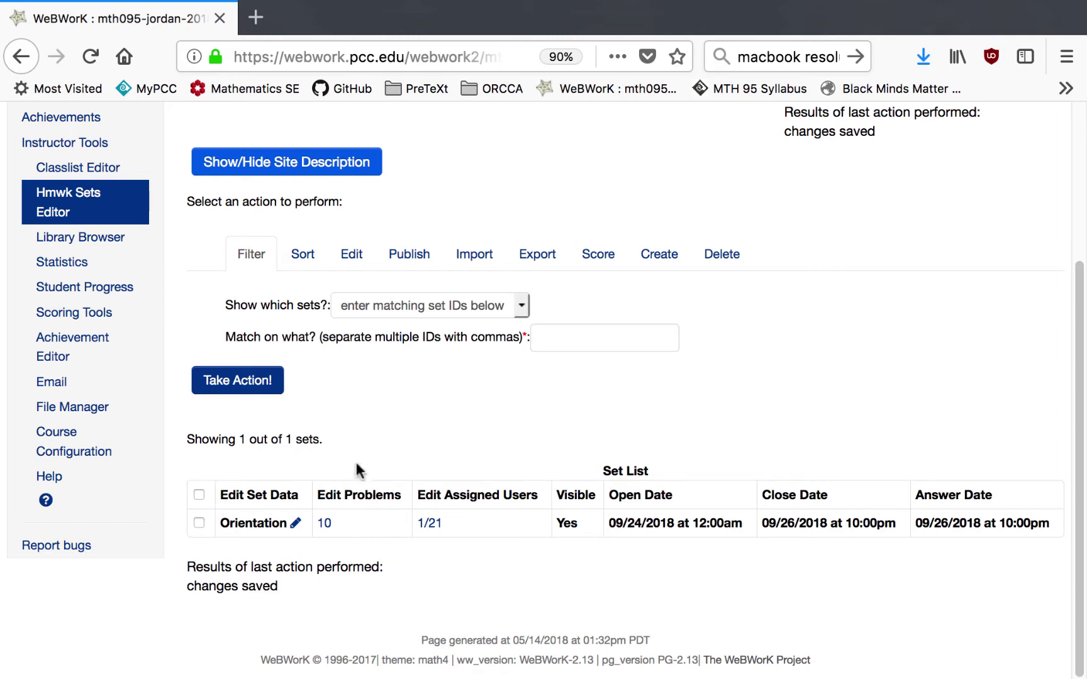
# Assign the Orientation set to all users in the course through the Instructor Tools.
pyautogui.scroll(1, 356, 457)
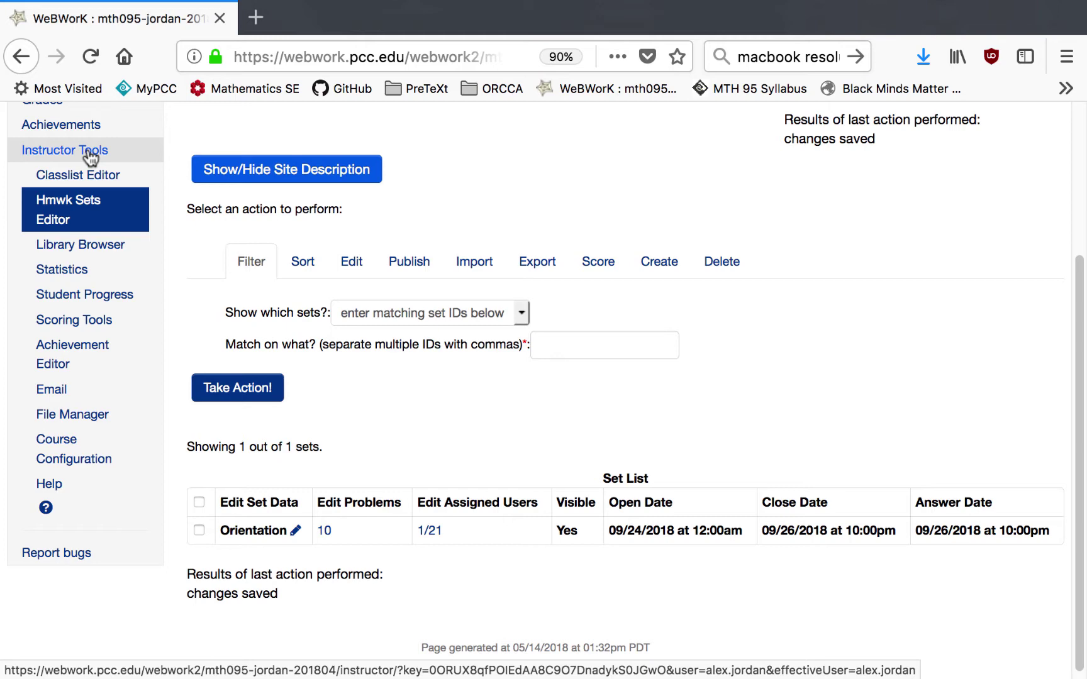
pyautogui.click(90, 151)
pyautogui.scroll(-6, 577, 522)
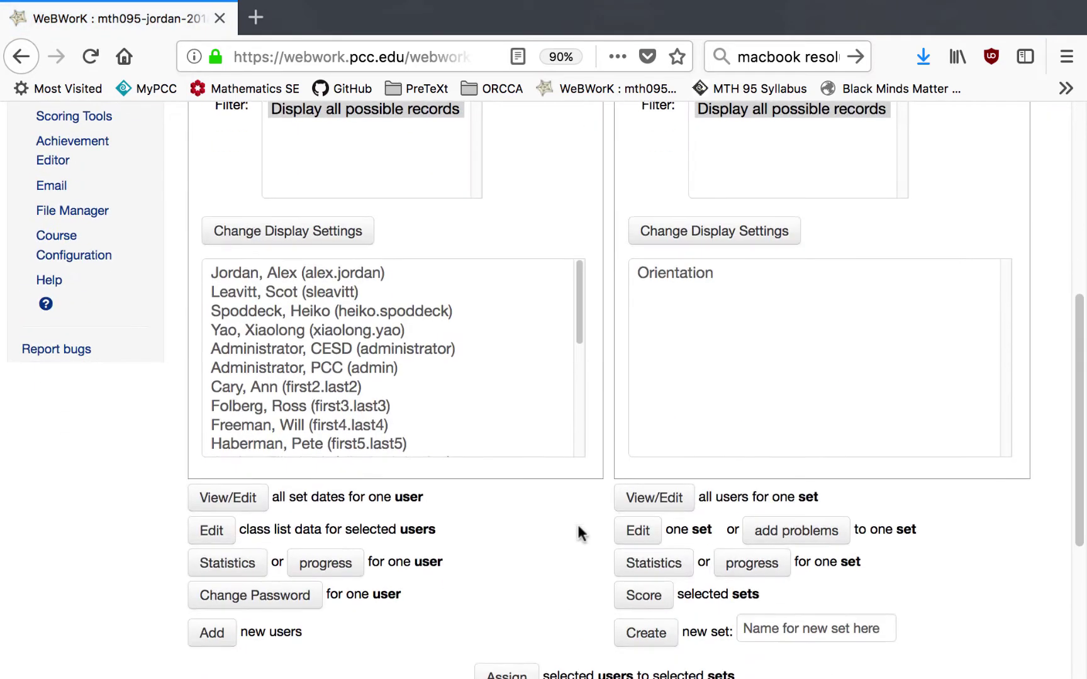
pyautogui.click(686, 271)
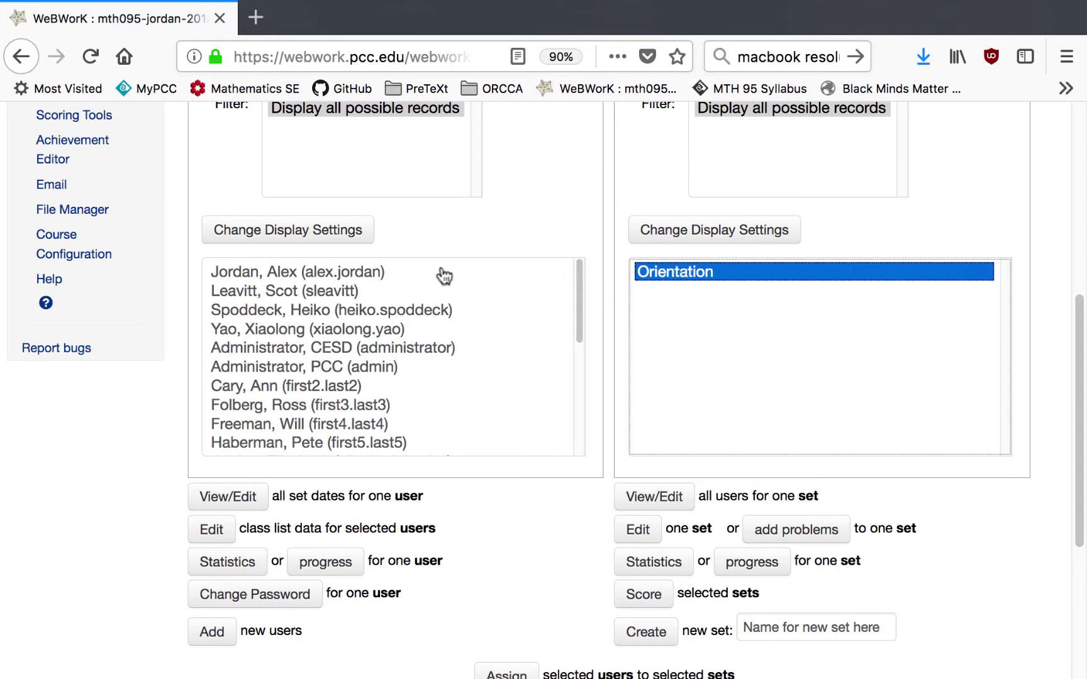
pyautogui.click(386, 272)
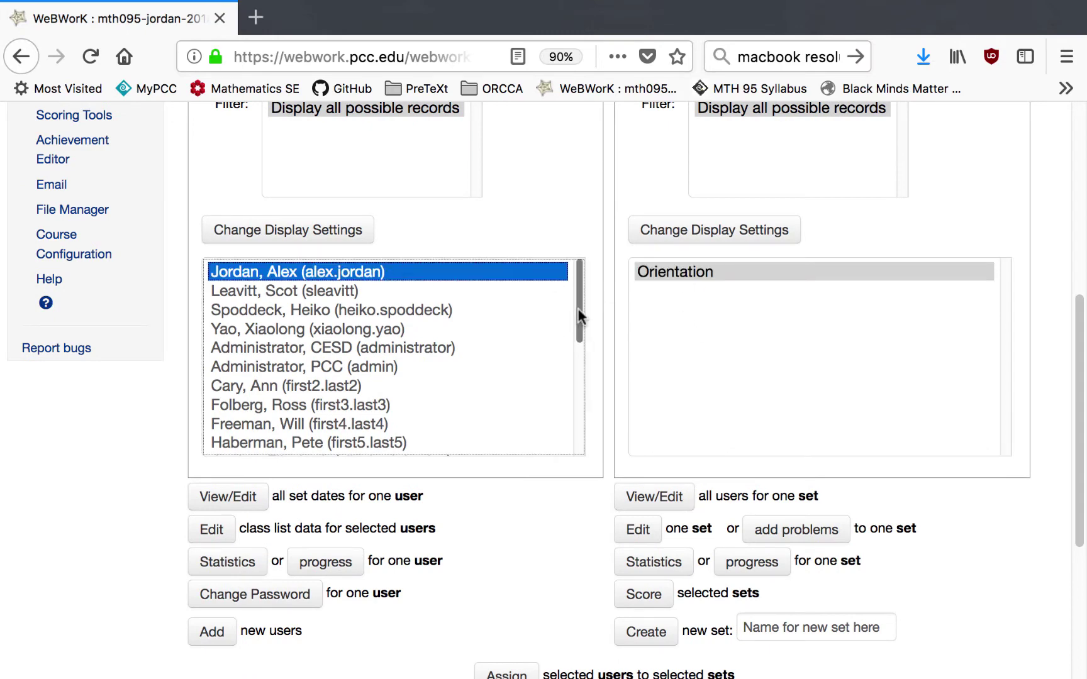
pyautogui.moveTo(579, 315); pyautogui.dragTo(575, 497)
pyautogui.keyDown('shift'); pyautogui.click(473, 447); pyautogui.keyUp('shift')
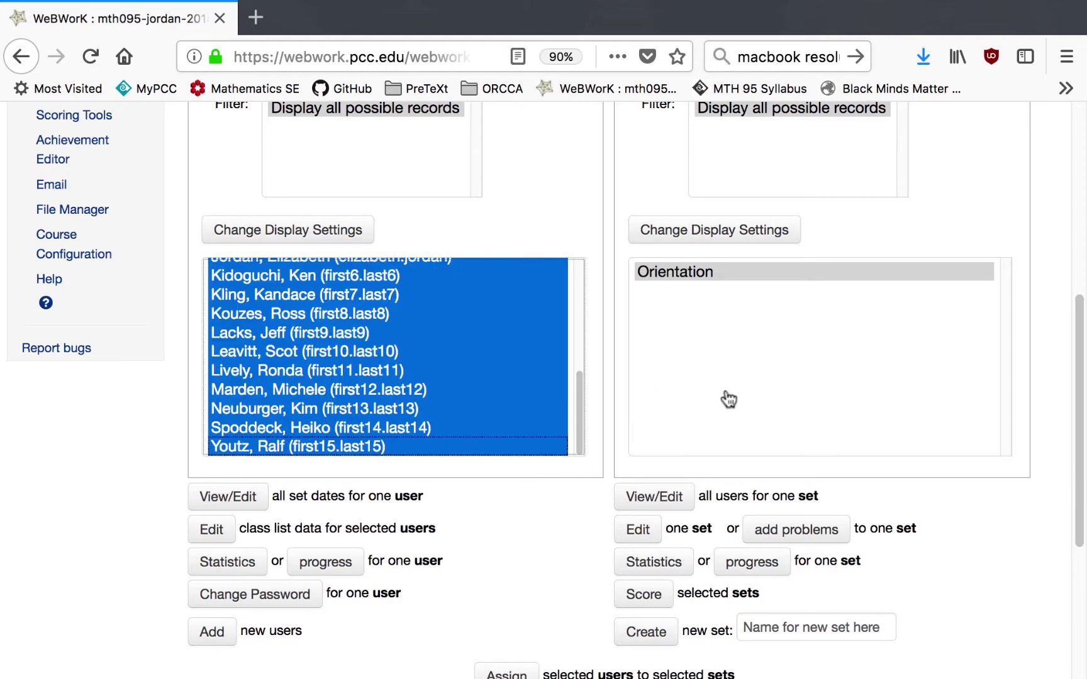
pyautogui.scroll(1, 728, 398)
pyautogui.click(723, 310)
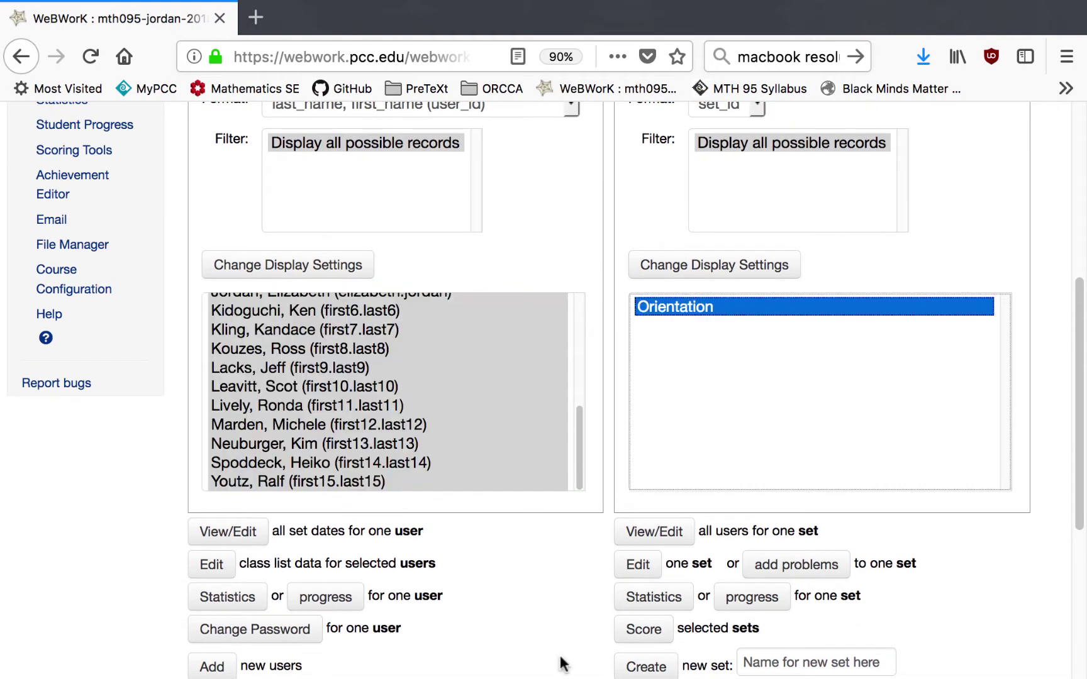
pyautogui.scroll(-6, 580, 560)
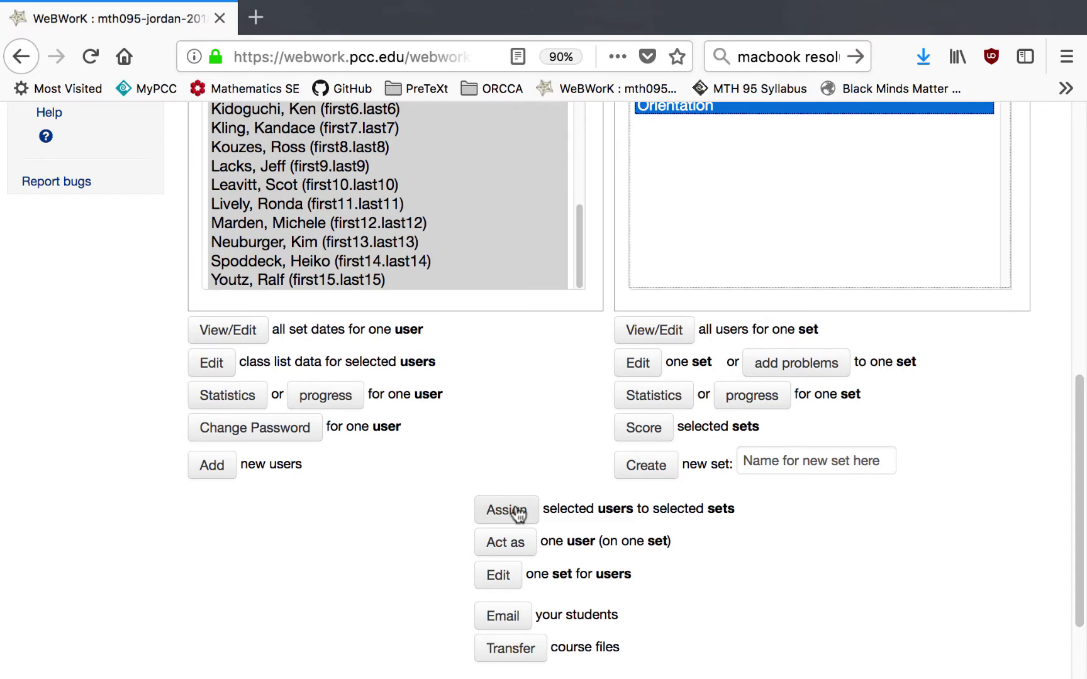
pyautogui.click(517, 512)
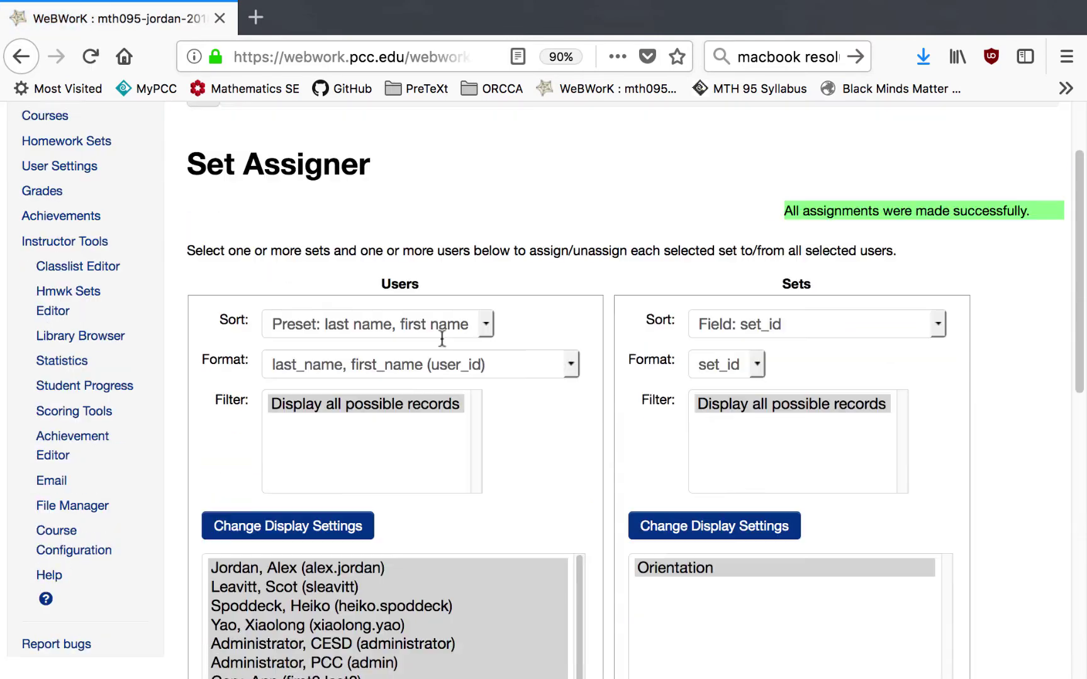
# Open the Hmwk Sets Editor and set up an import of multiple sets.
pyautogui.click(78, 293)
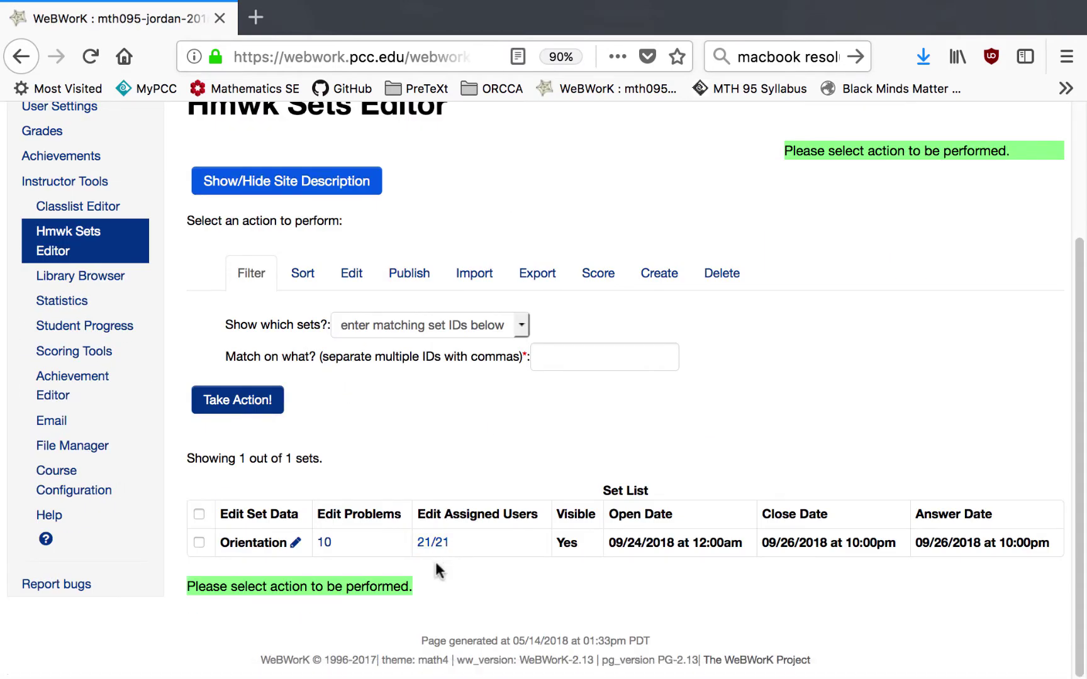
pyautogui.moveTo(235, 542)
pyautogui.click(477, 281)
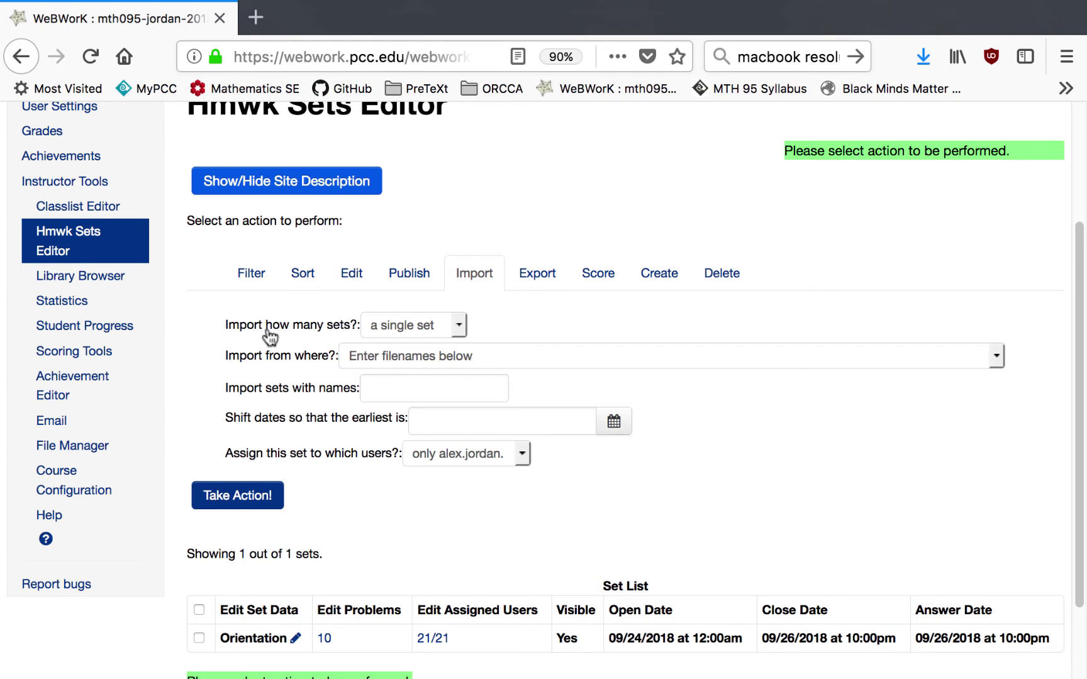
pyautogui.click(417, 331)
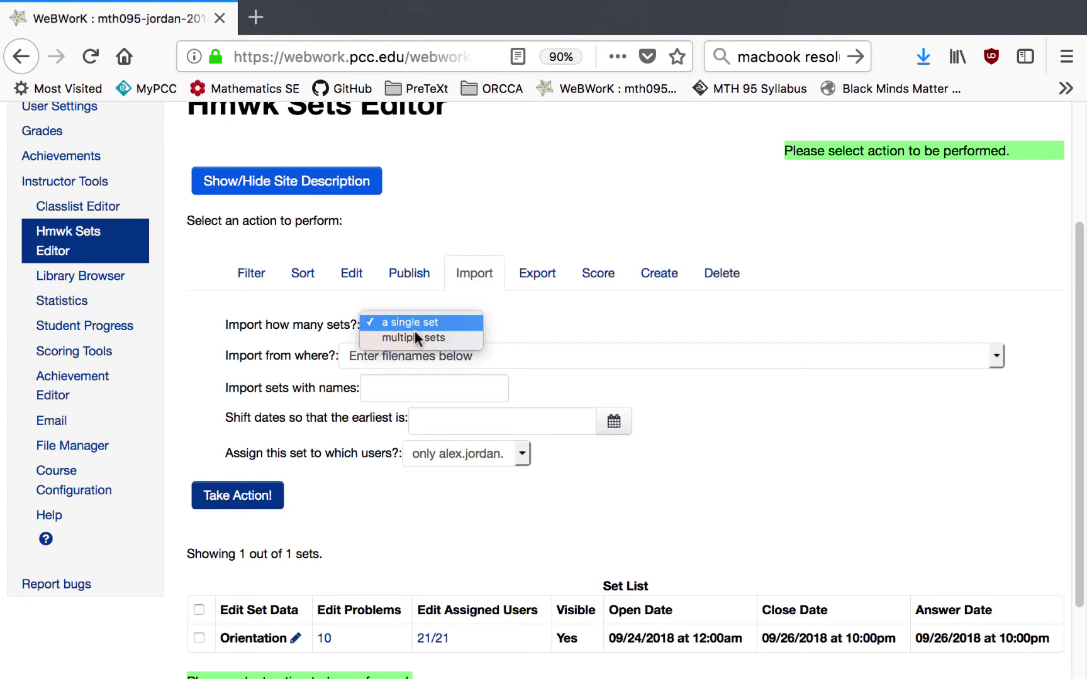
pyautogui.click(414, 334)
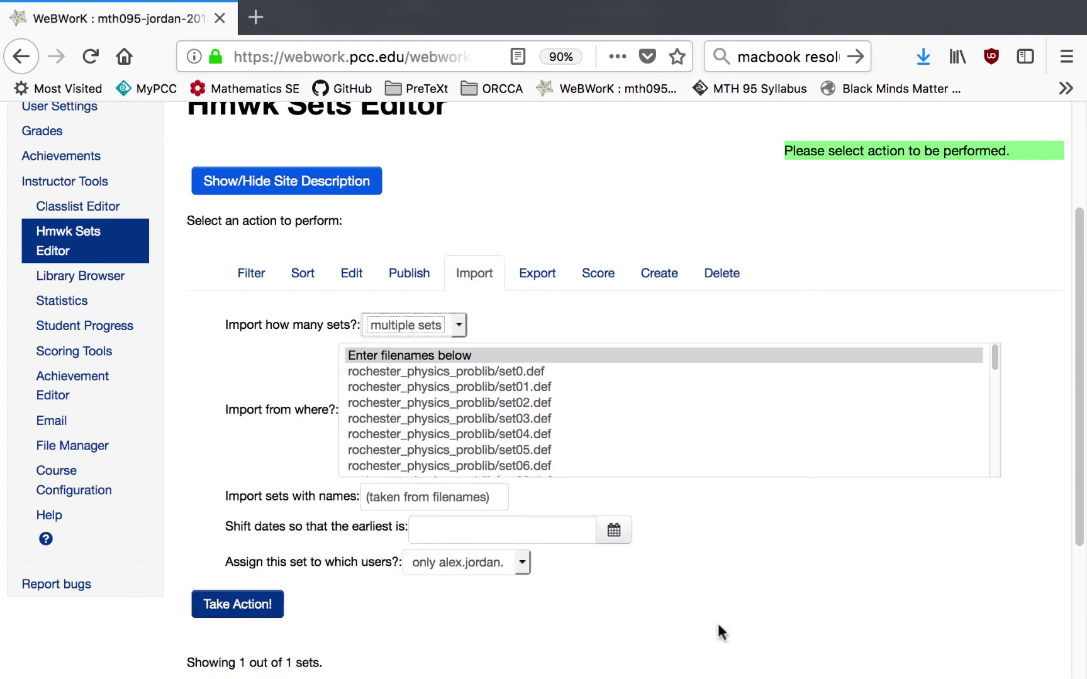
# Examine the set definition files available for import, including the rochester_physics_problib, ORCCA and SetDefinitions collections.
pyautogui.scroll(-8, 481, 413)
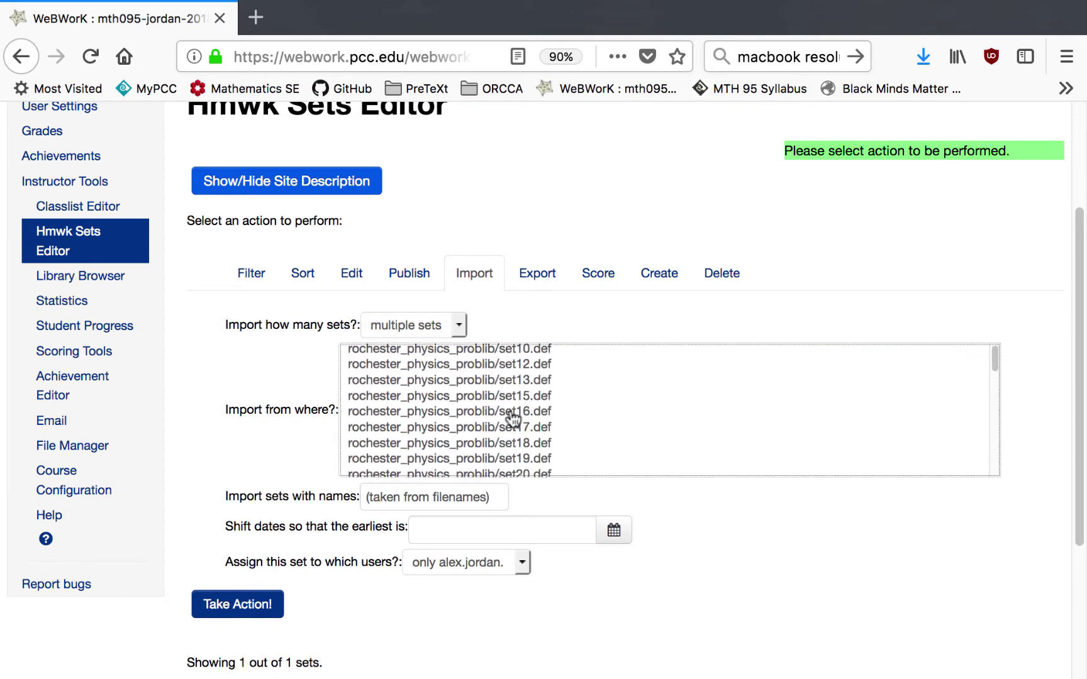
pyautogui.scroll(-10, 513, 418)
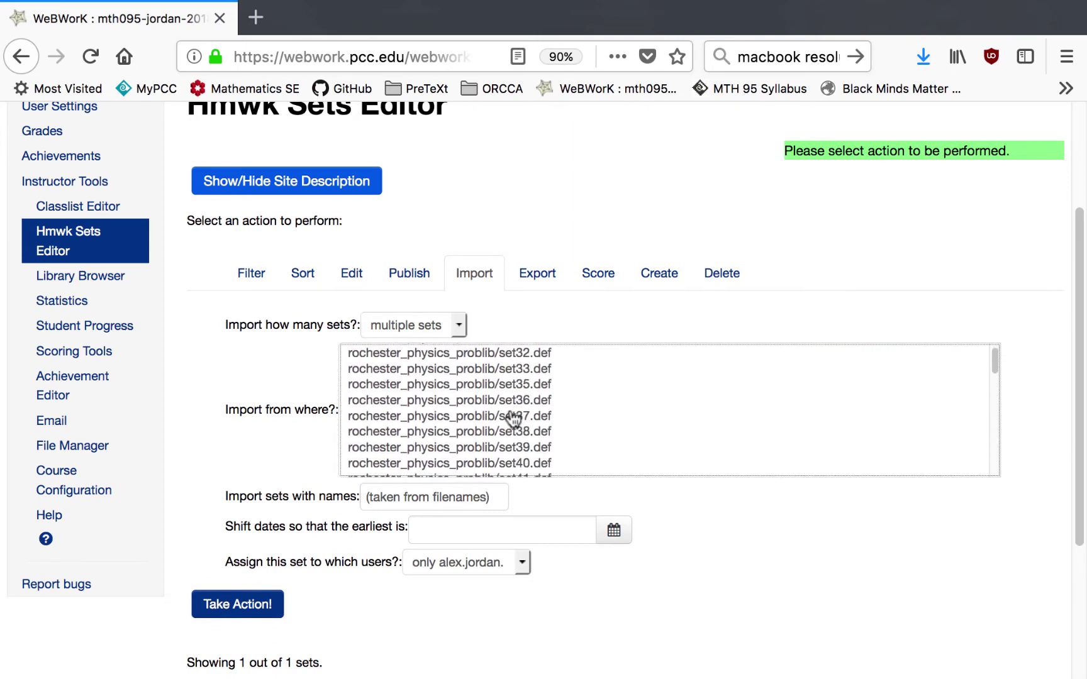
pyautogui.scroll(-12, 512, 418)
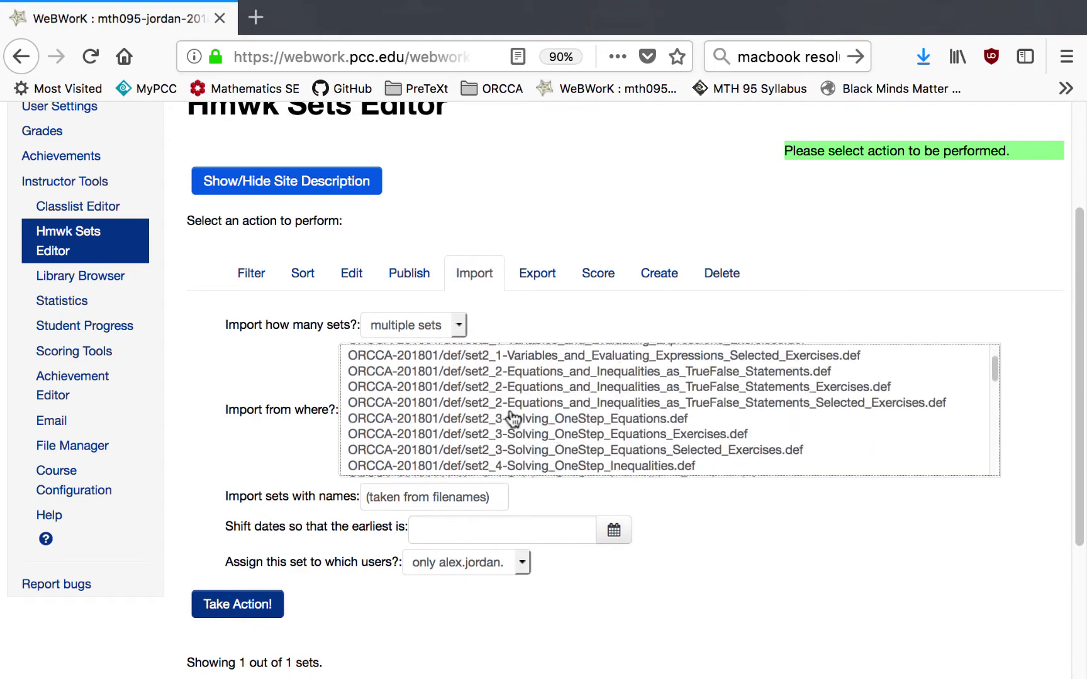
pyautogui.scroll(-12, 513, 418)
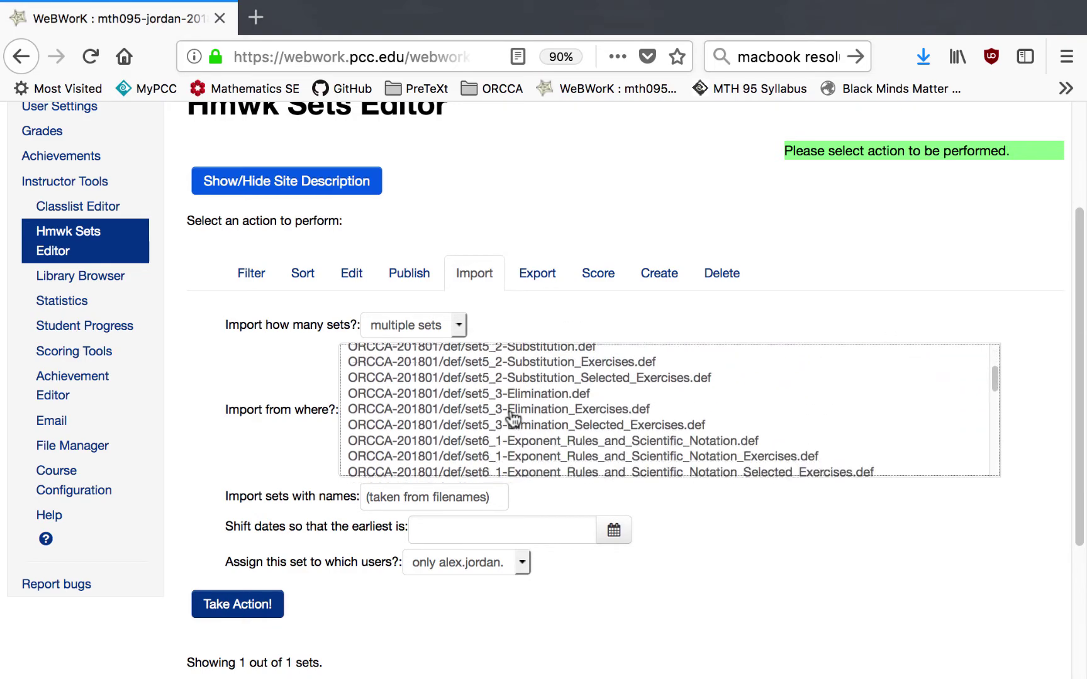
pyautogui.scroll(-12, 513, 418)
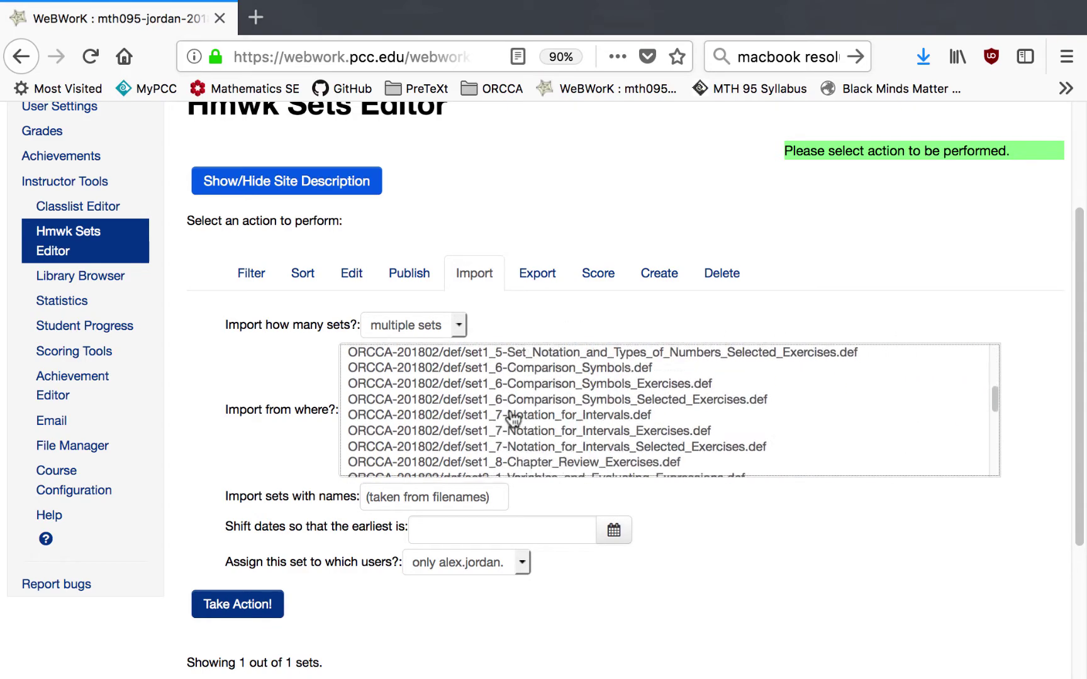
pyautogui.scroll(-12, 430, 437)
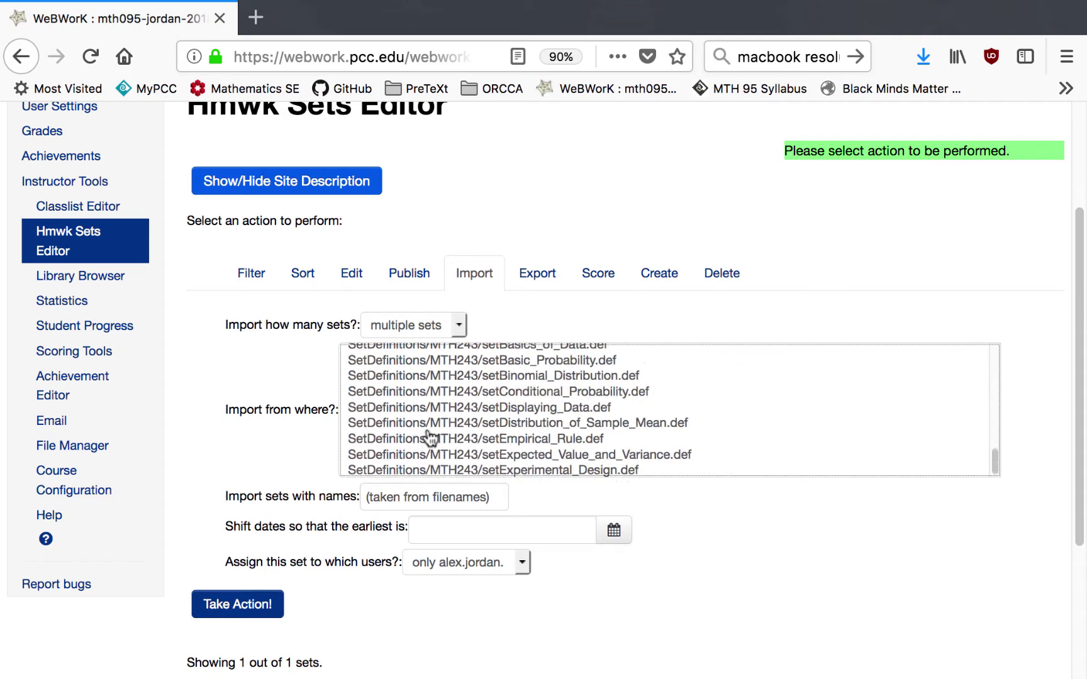
pyautogui.scroll(3, 430, 440)
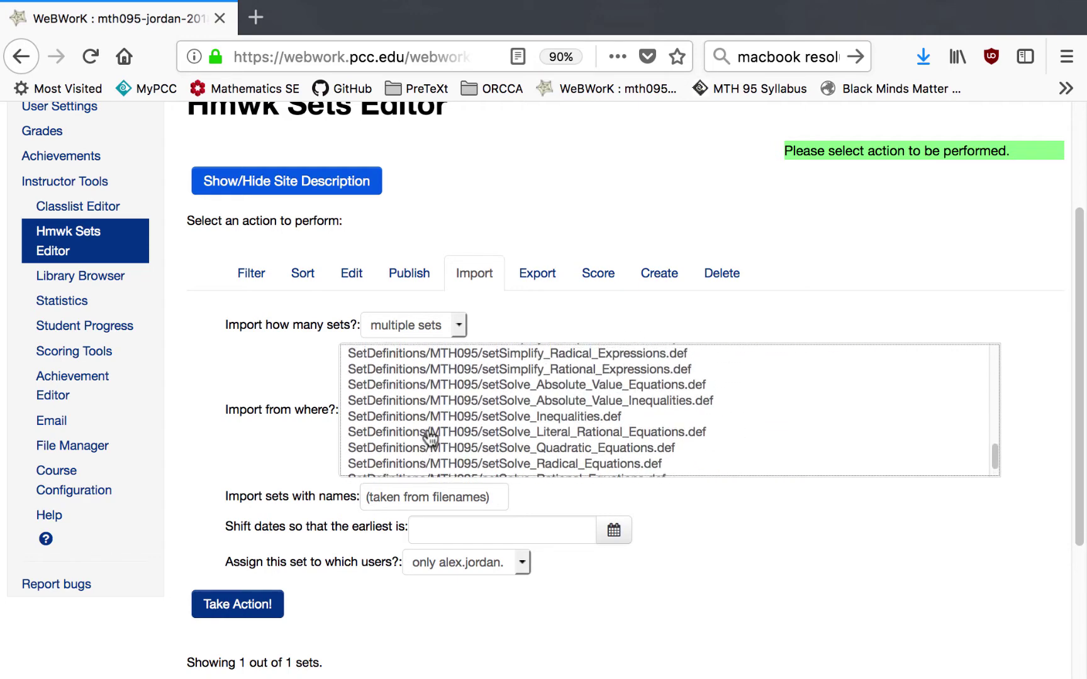
pyautogui.click(427, 388)
pyautogui.scroll(2, 492, 412)
pyautogui.scroll(6, 493, 410)
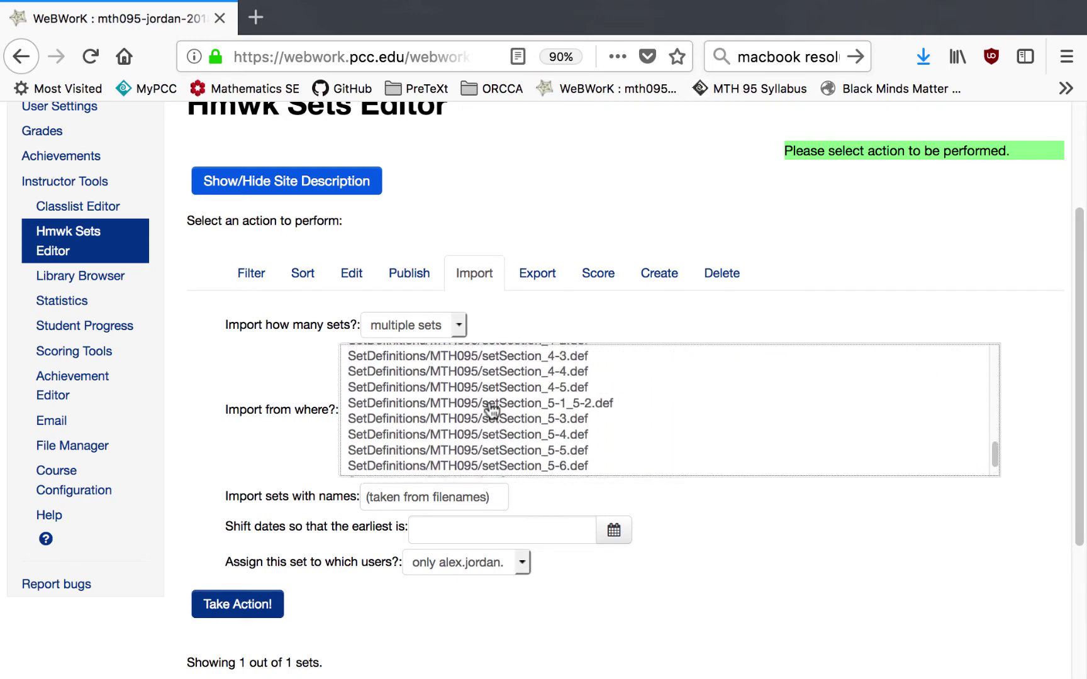
pyautogui.scroll(6, 492, 410)
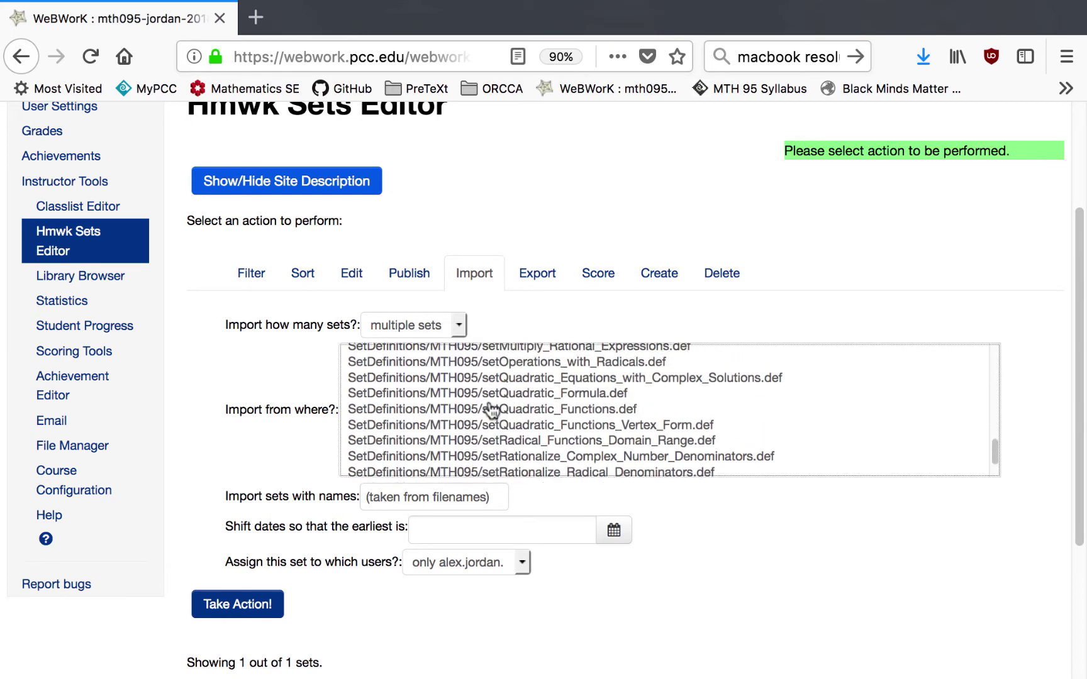
pyautogui.scroll(3, 492, 410)
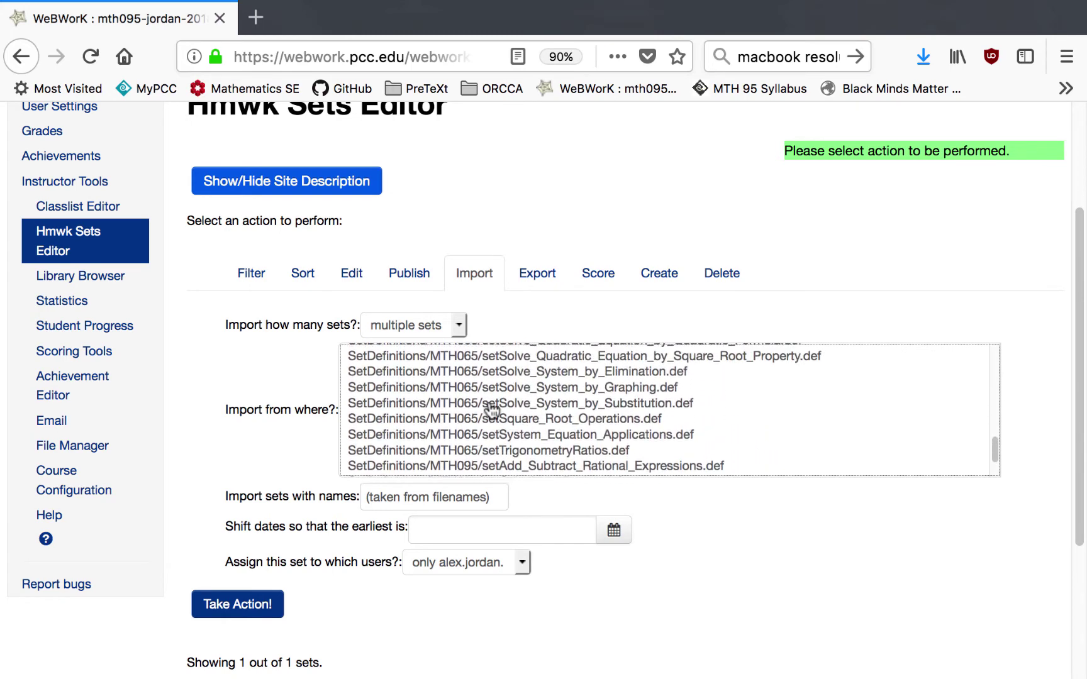
# Select the MTH095 definition files from setAdd_Subtract_Rational_Expressions.def through setRational_Functions_Domain.def as one range.
pyautogui.scroll(-3, 492, 410)
pyautogui.click(503, 368)
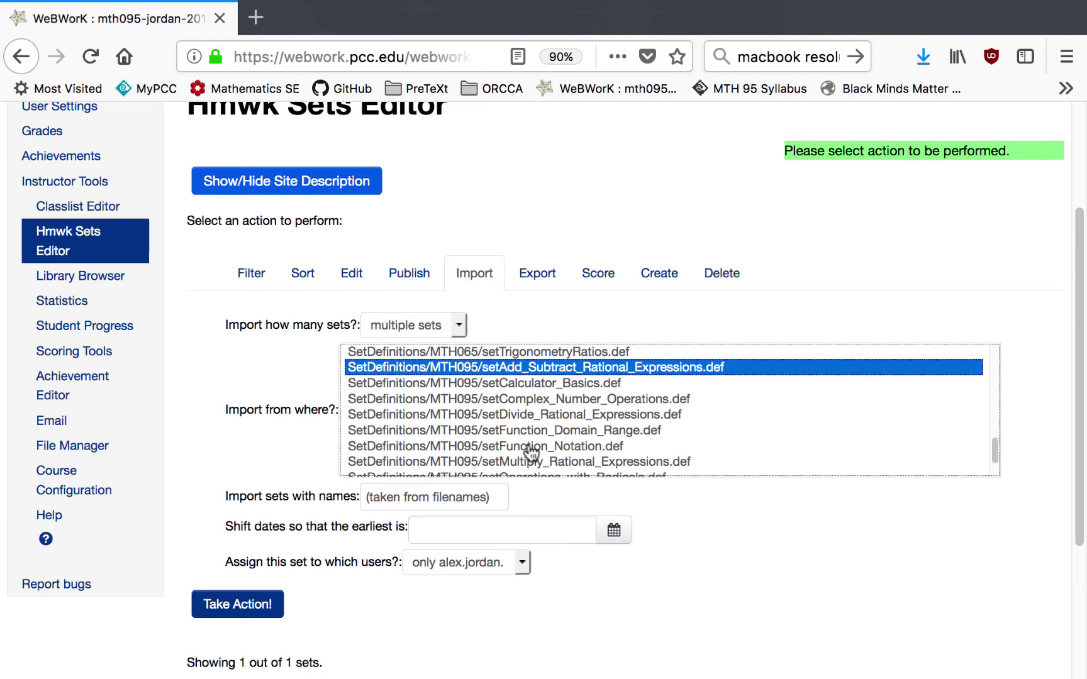
pyautogui.scroll(-5, 532, 453)
pyautogui.keyDown('shift'); pyautogui.click(591, 438); pyautogui.keyUp('shift')
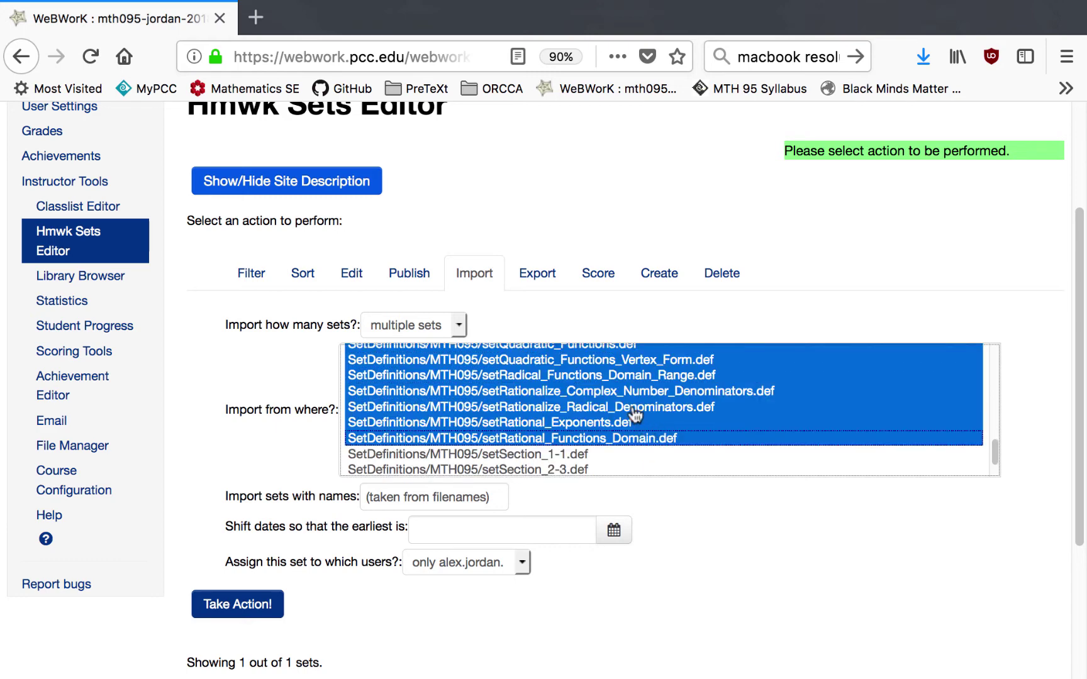
# Replace the file selection with ORCCA-201802/def/set8_4-The_Quadratic_Formula.def.
pyautogui.scroll(10, 635, 415)
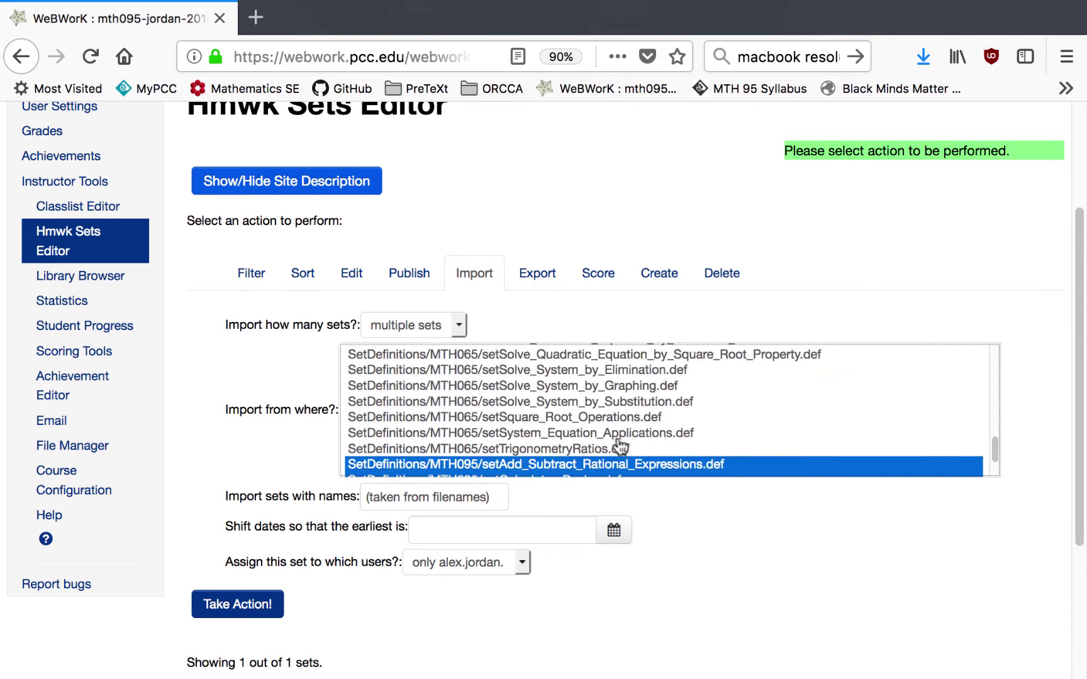
pyautogui.scroll(15, 576, 383)
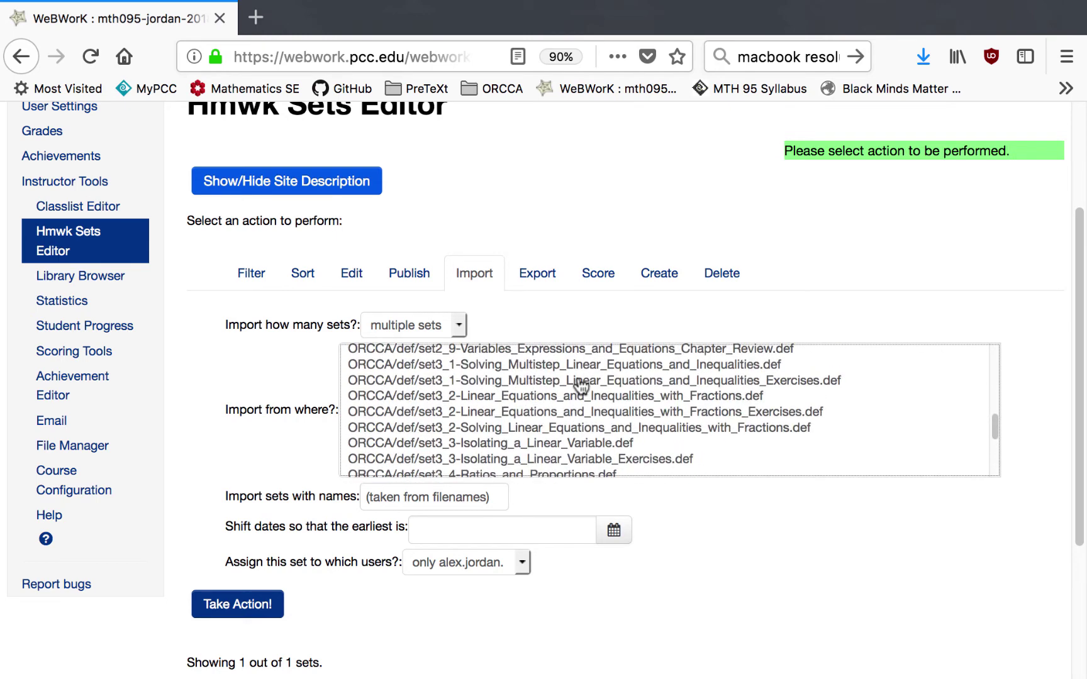
pyautogui.scroll(10, 579, 385)
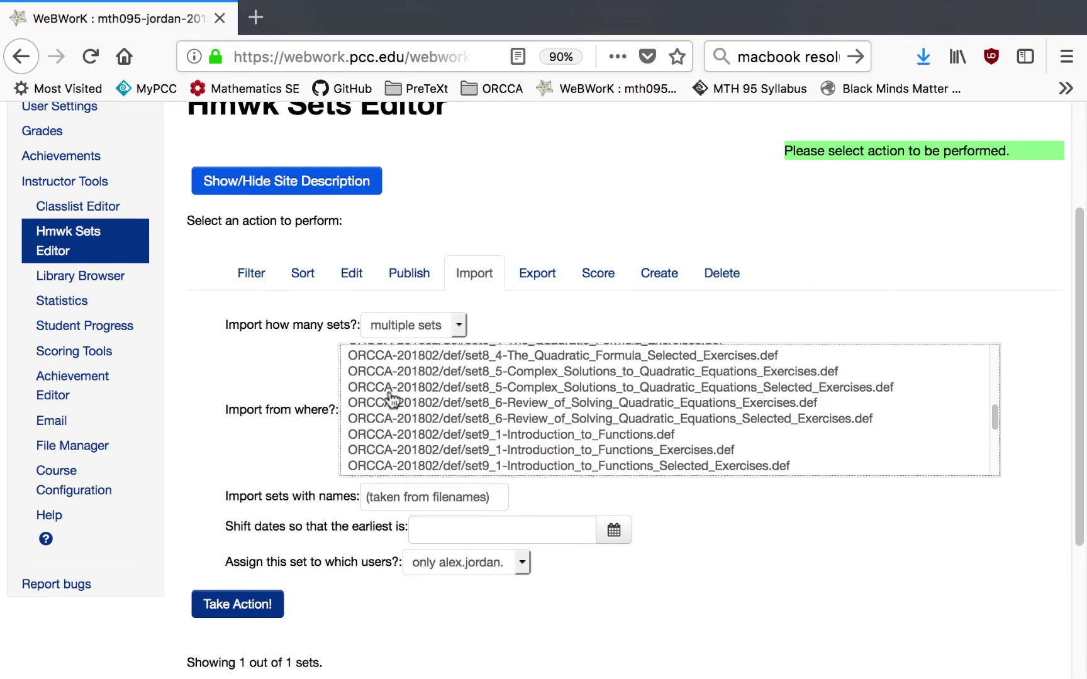
pyautogui.scroll(1, 391, 398)
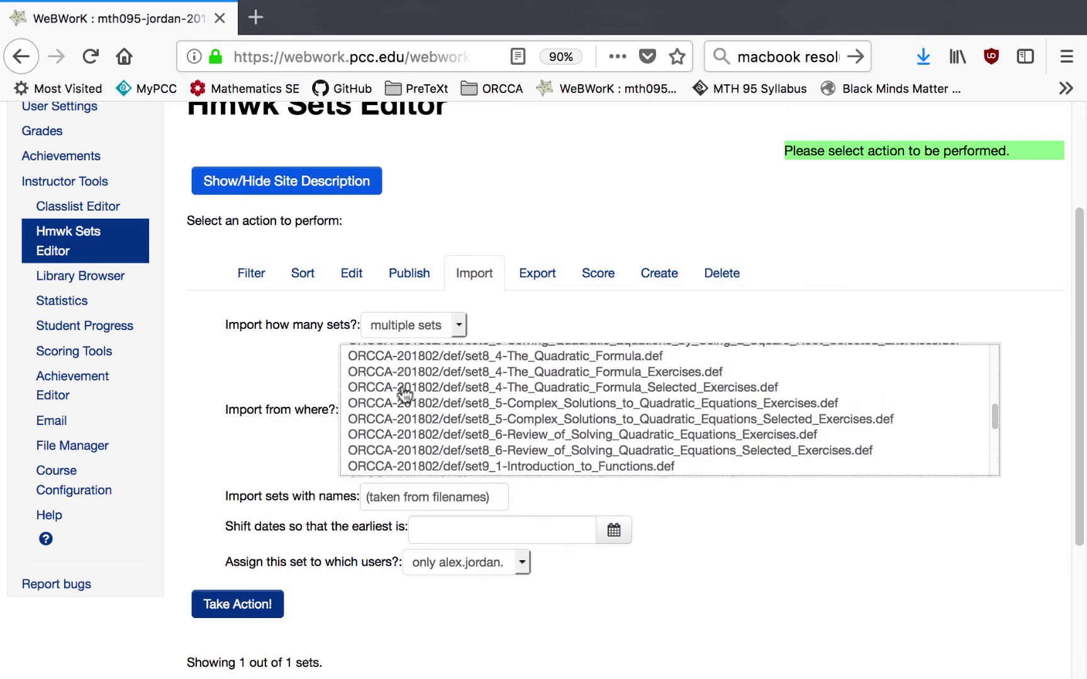
pyautogui.scroll(1, 405, 371)
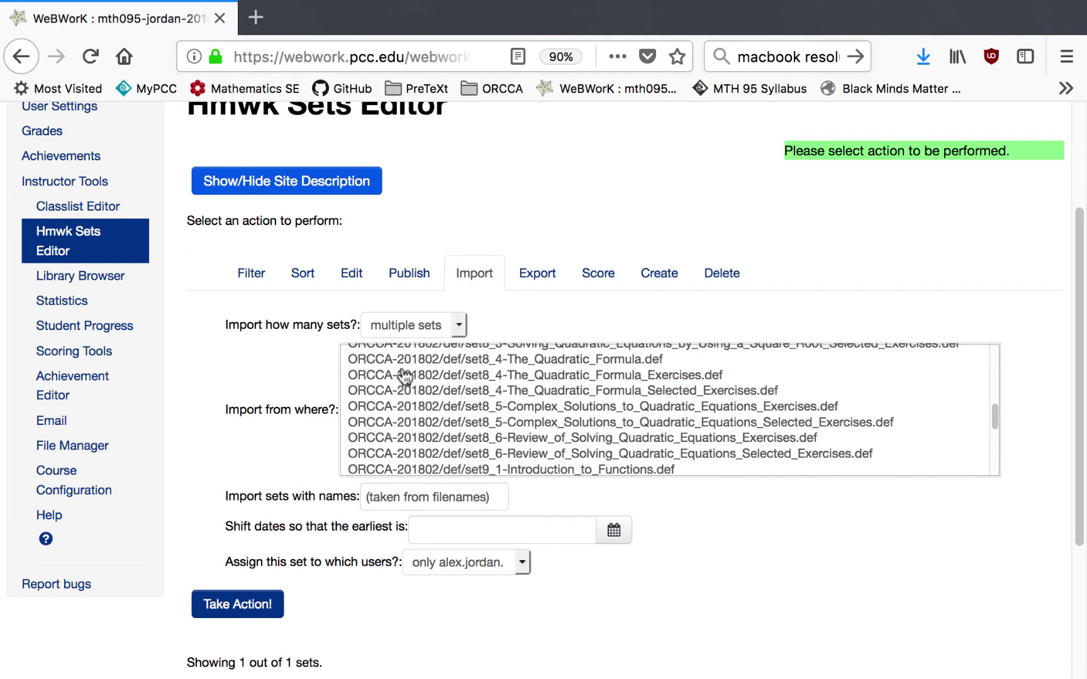
pyautogui.click(401, 362)
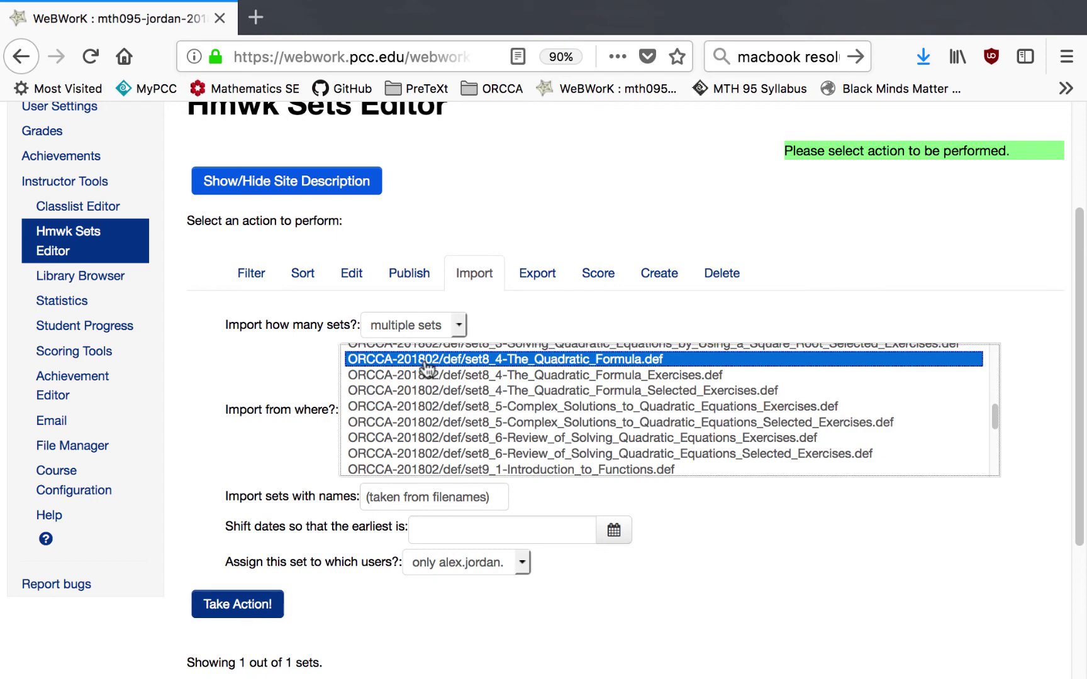
# Select all three ORCCA-201802 set10_1-Function_Basics files: the base, Exercises and Selected_Exercises definitions.
pyautogui.scroll(15, 426, 370)
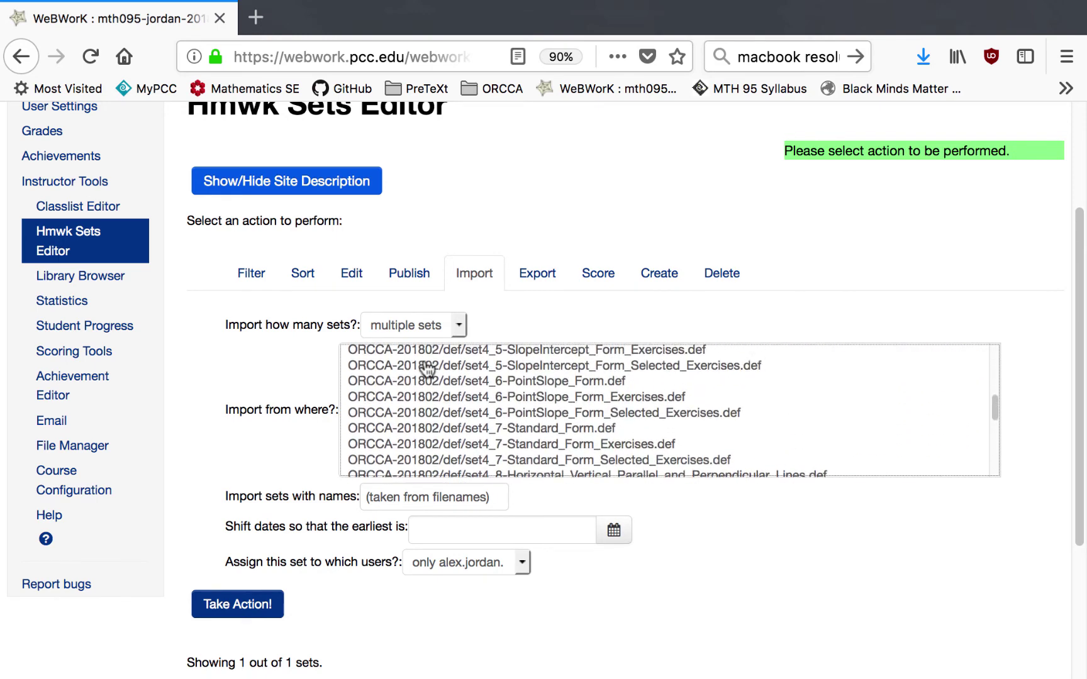
pyautogui.scroll(15, 427, 369)
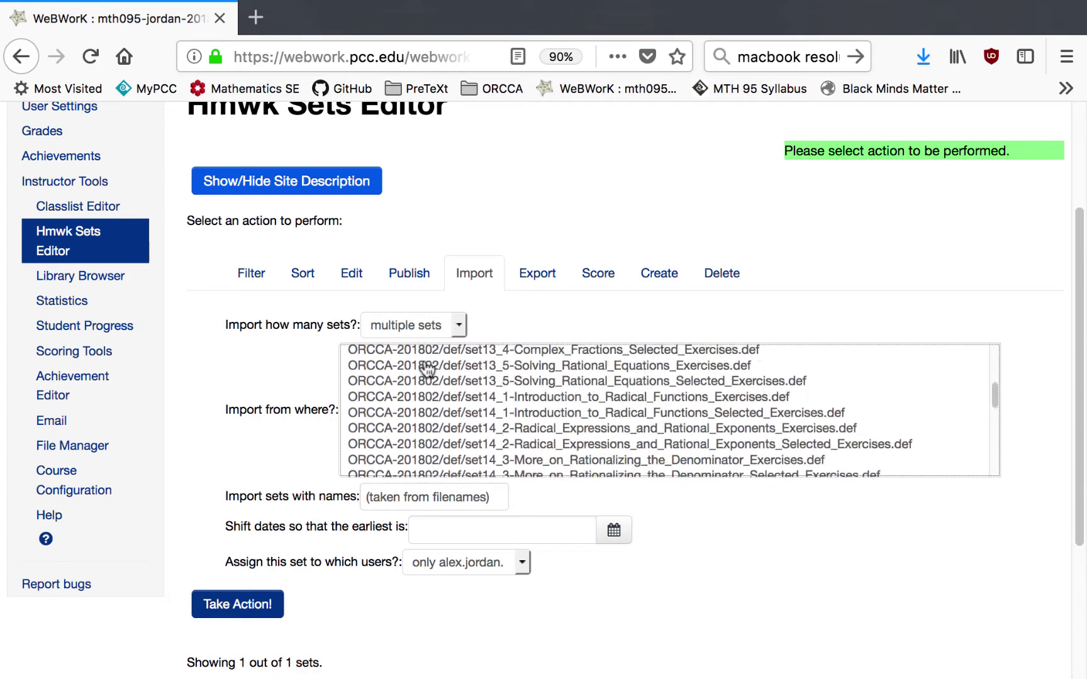
pyautogui.scroll(15, 427, 370)
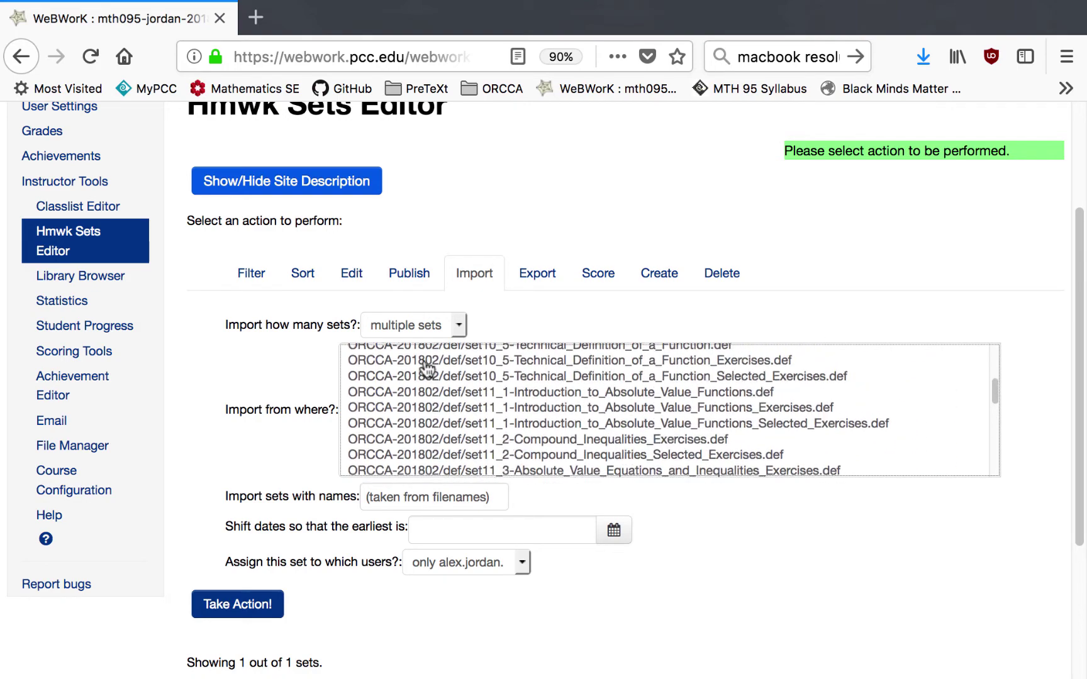
pyautogui.scroll(5, 426, 369)
pyautogui.click(446, 362)
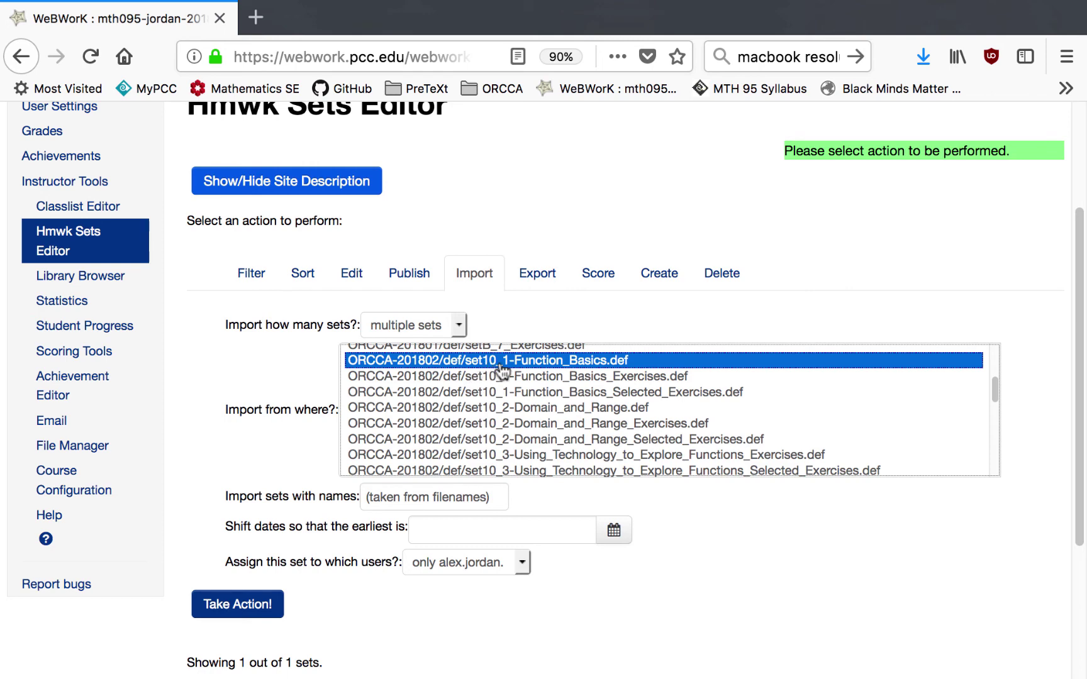
pyautogui.keyDown('shift'); pyautogui.click(557, 394); pyautogui.keyUp('shift')
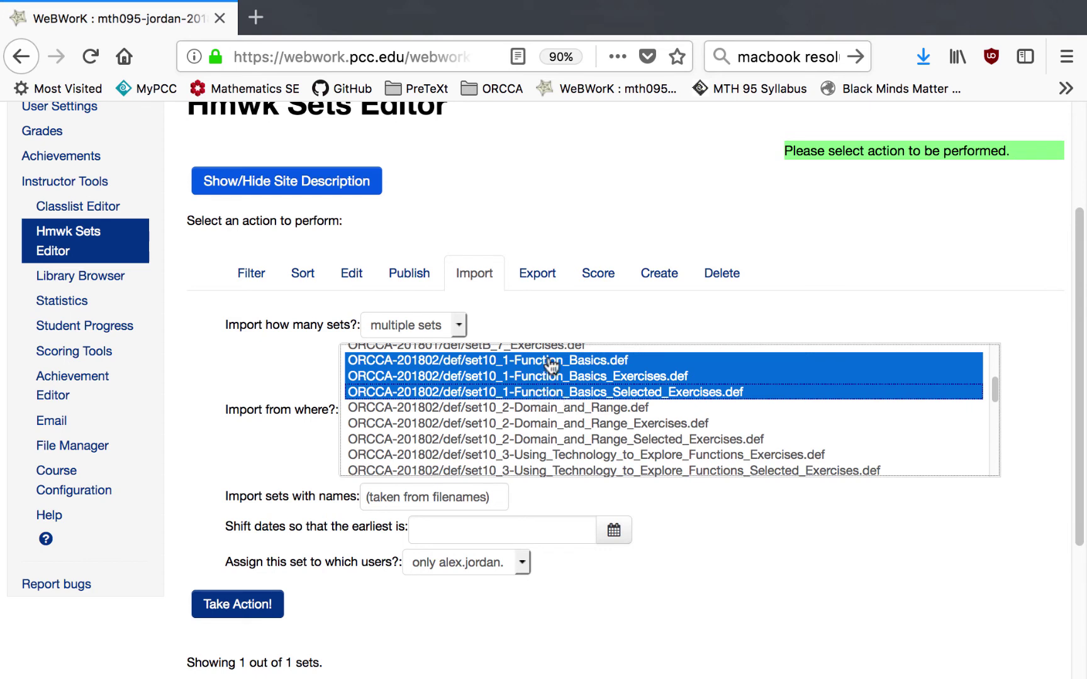
# Select the ORCCA-201802 Selected_Exercises files for import, including set10_1-Function_Basics and set14_2 through set14_4.
pyautogui.click(551, 364)
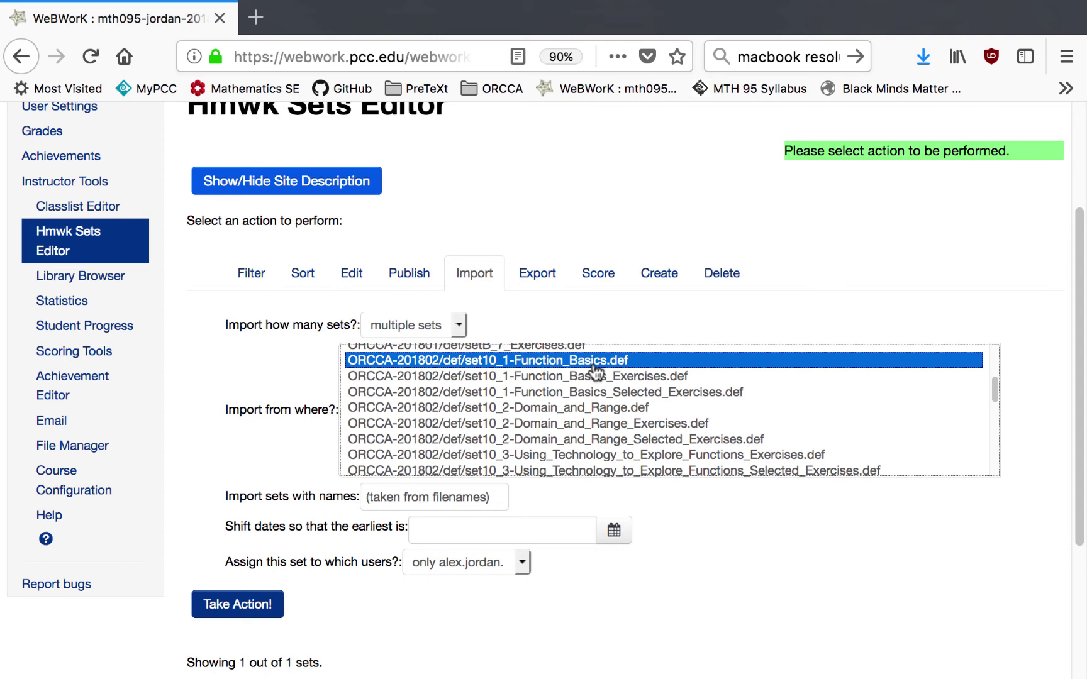
pyautogui.click(598, 377)
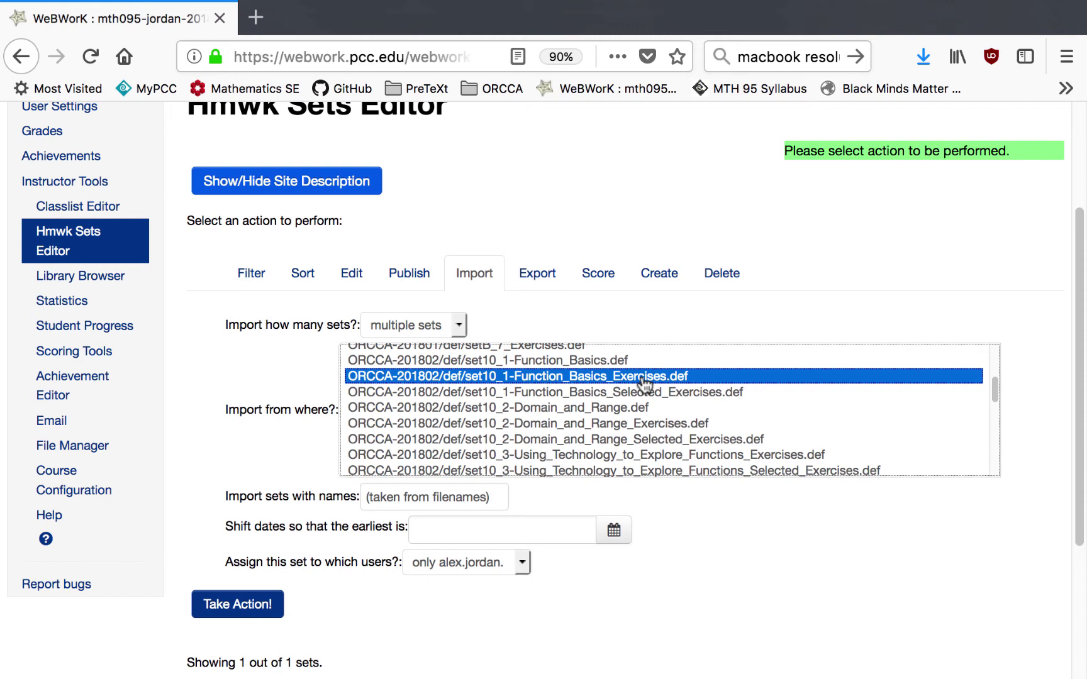
pyautogui.click(701, 393)
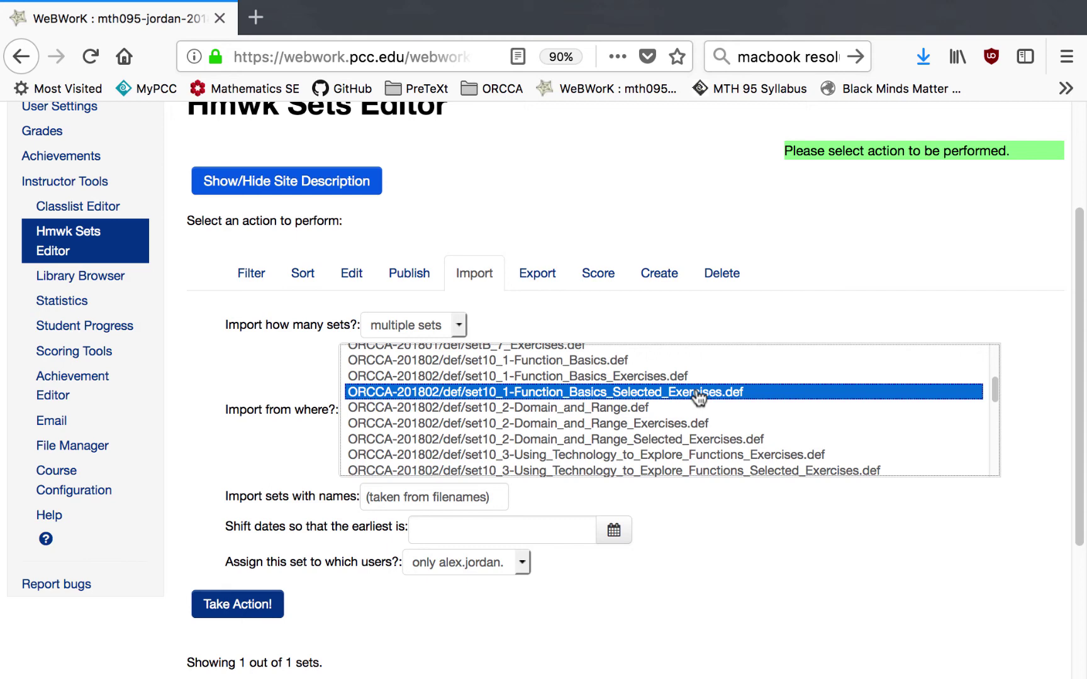
pyautogui.scroll(-10, 680, 419)
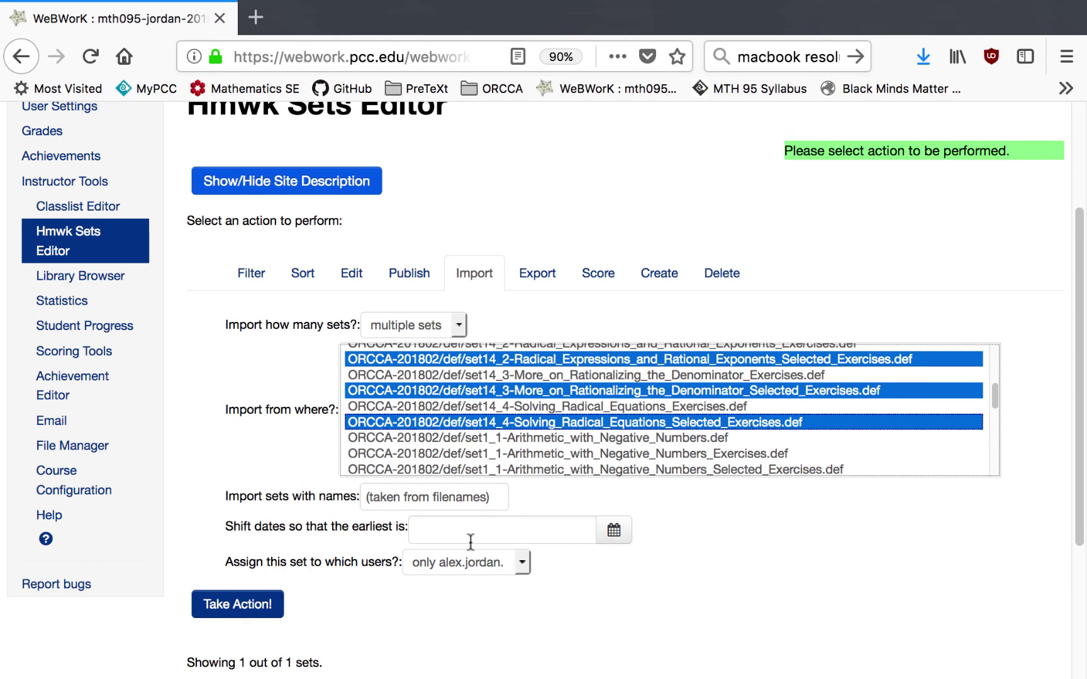
# Shift the imported sets' dates so that the earliest is 09/24/2018 at 12:00am.
pyautogui.click(625, 535)
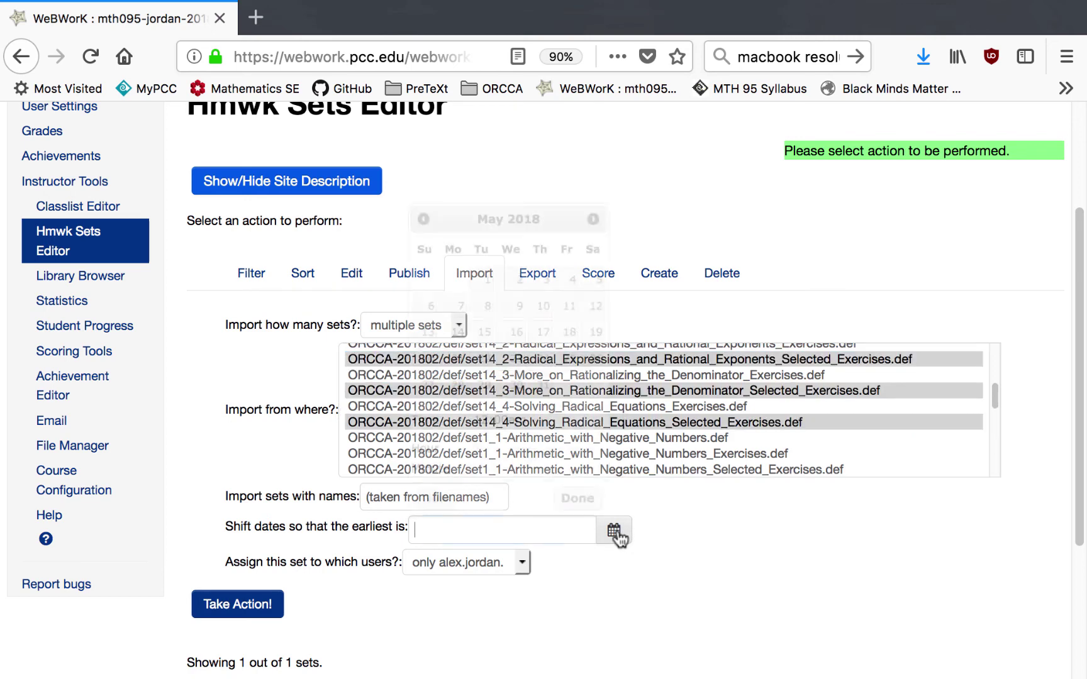
pyautogui.click(592, 218)
pyautogui.click(593, 219)
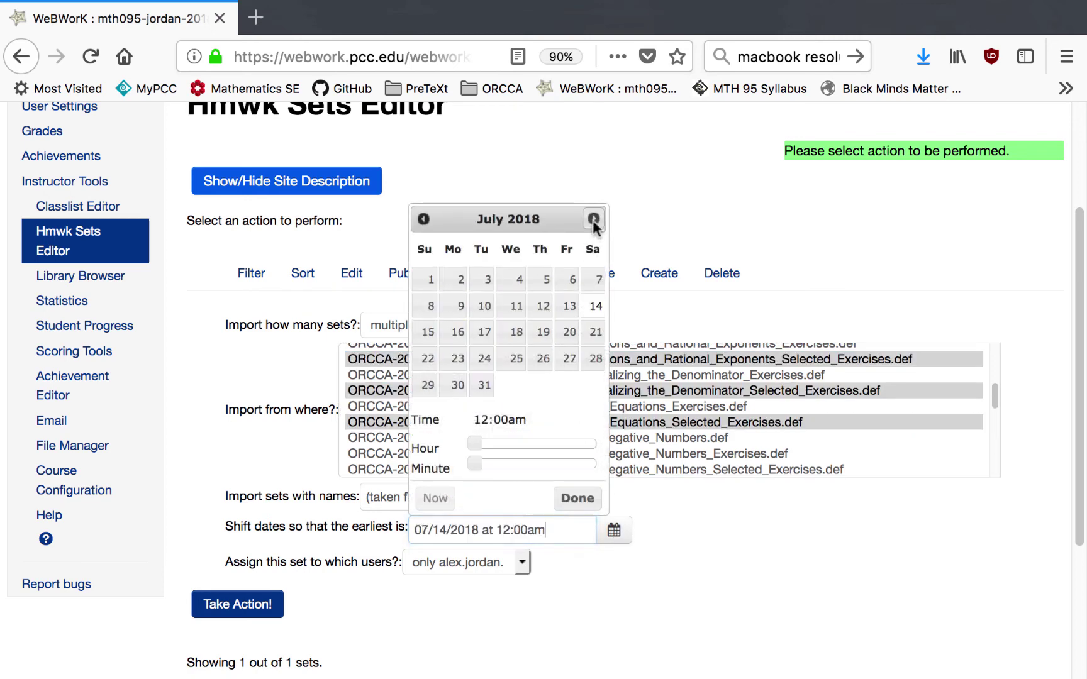
pyautogui.click(592, 219)
pyautogui.click(592, 219)
pyautogui.click(457, 385)
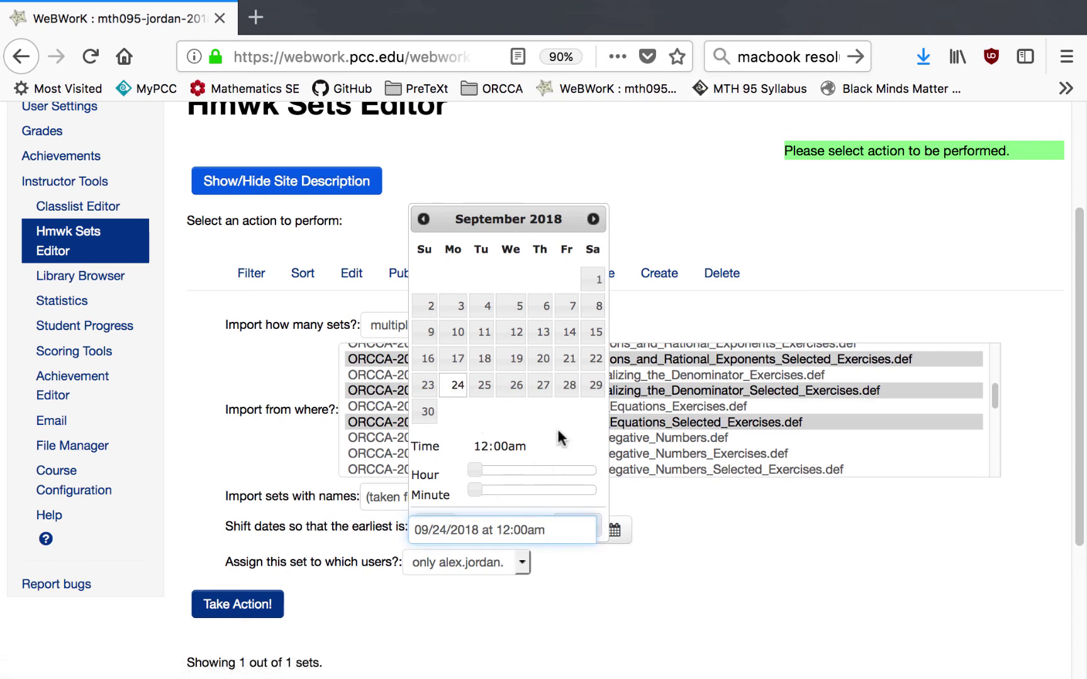
# Assign the imported sets to all current users and run the bulk import.
pyautogui.scroll(-3, 538, 426)
pyautogui.click(520, 462)
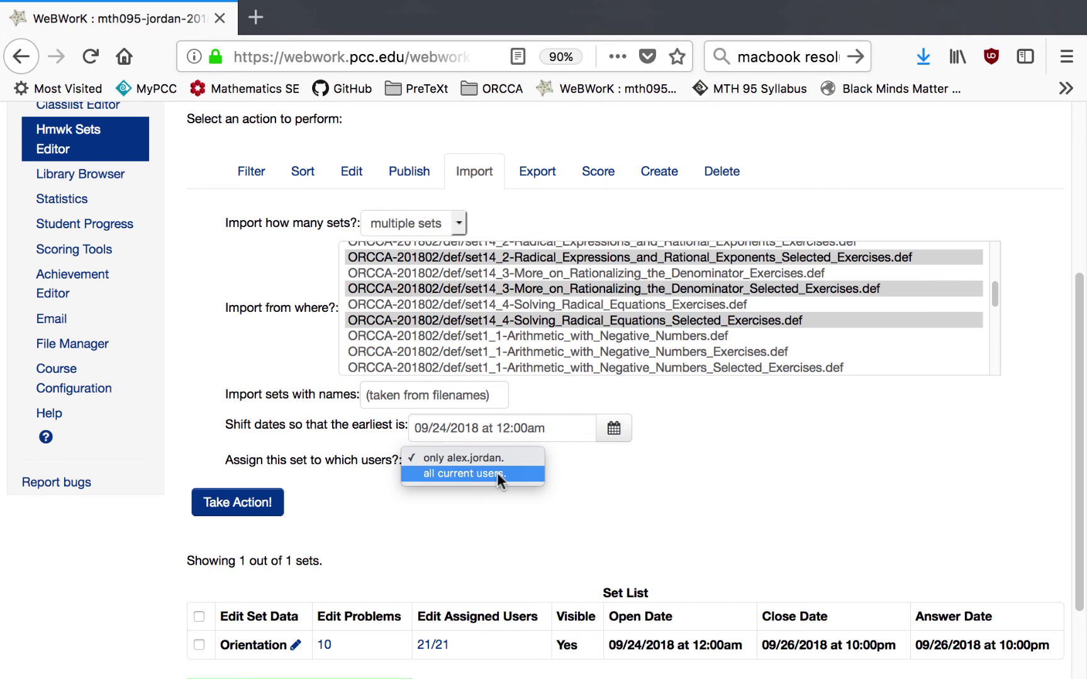
pyautogui.click(496, 472)
pyautogui.click(277, 503)
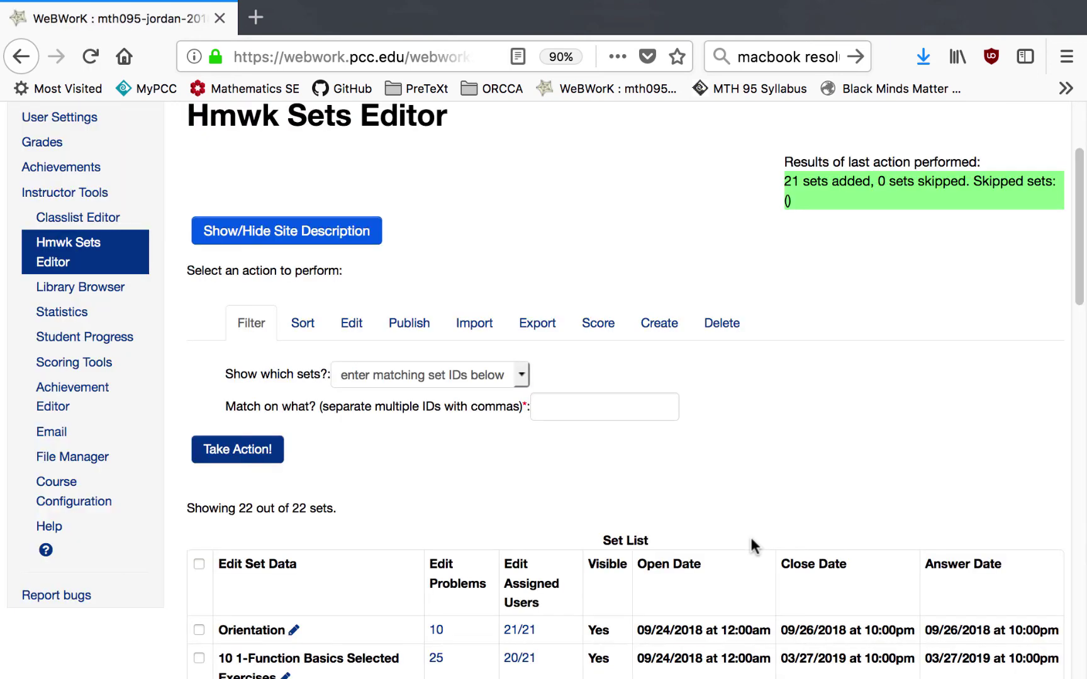
# Review the imported sets' dates and check which users are assigned to 10 1-Function Basics Selected Exercises, then return to the set list.
pyautogui.scroll(-5, 750, 535)
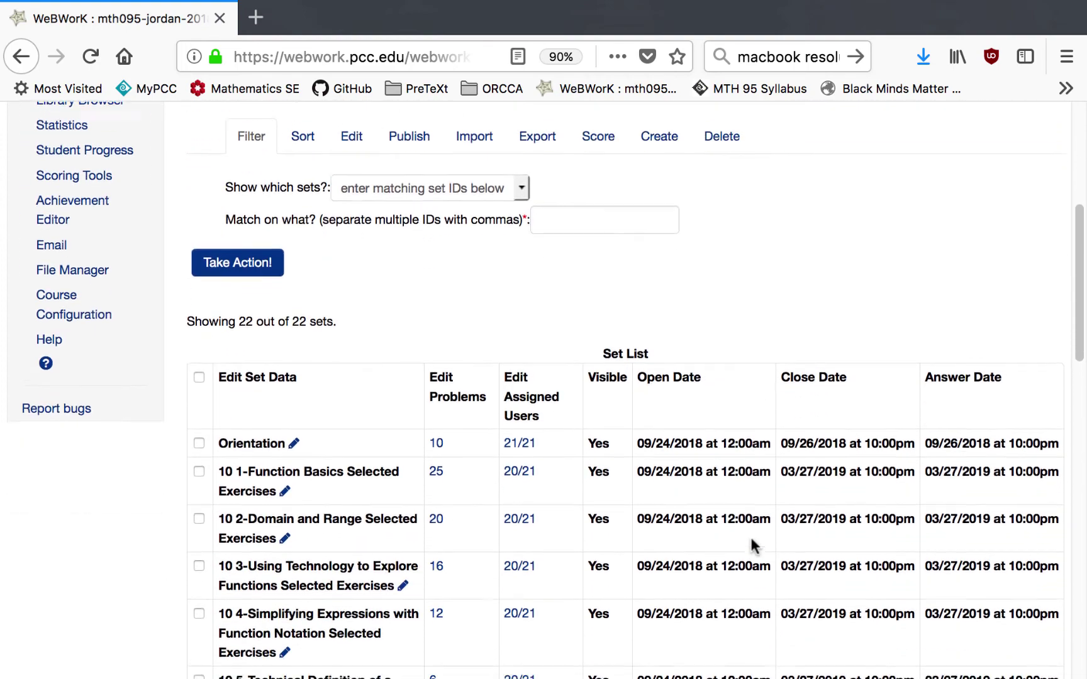
pyautogui.scroll(-7, 751, 540)
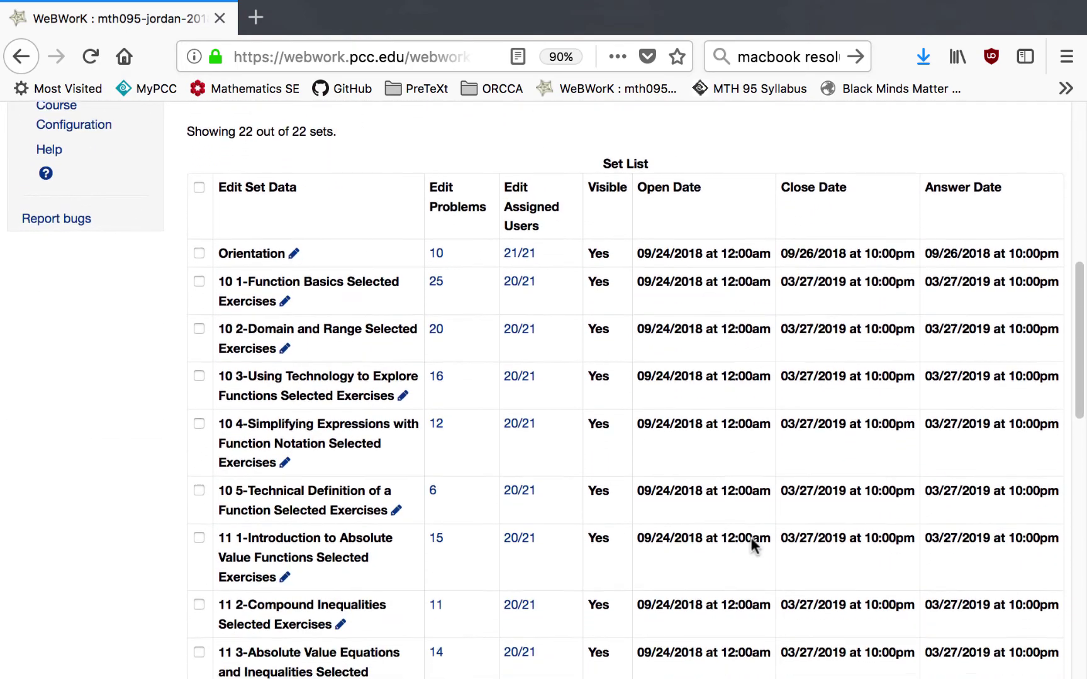
pyautogui.scroll(10, 750, 537)
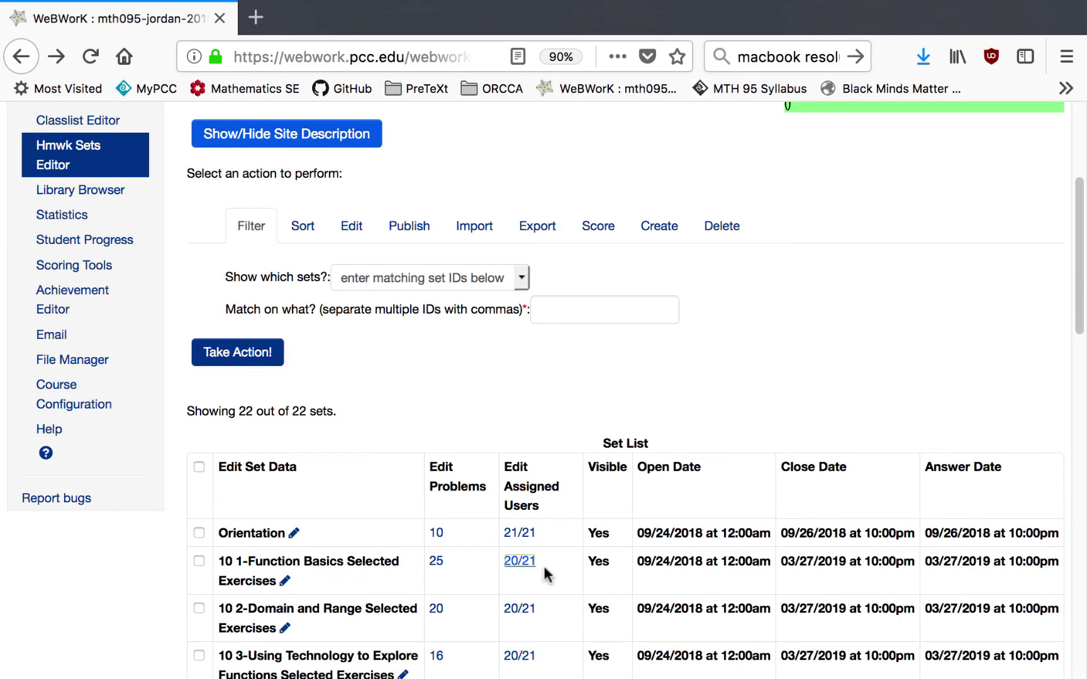
pyautogui.click(523, 565)
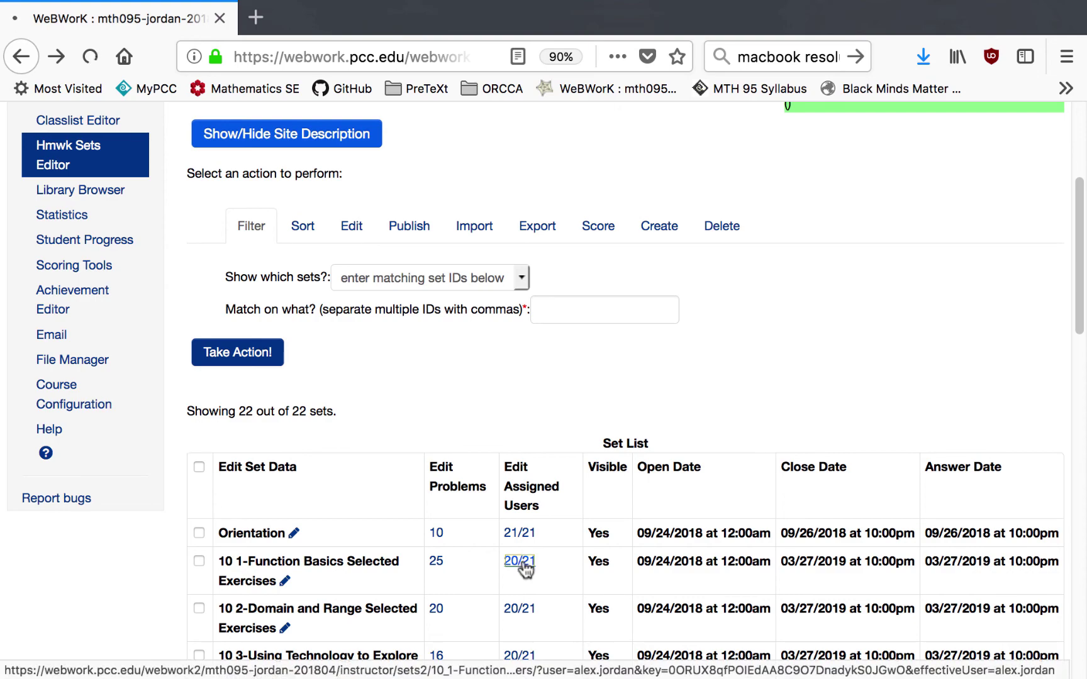
pyautogui.scroll(-5, 521, 571)
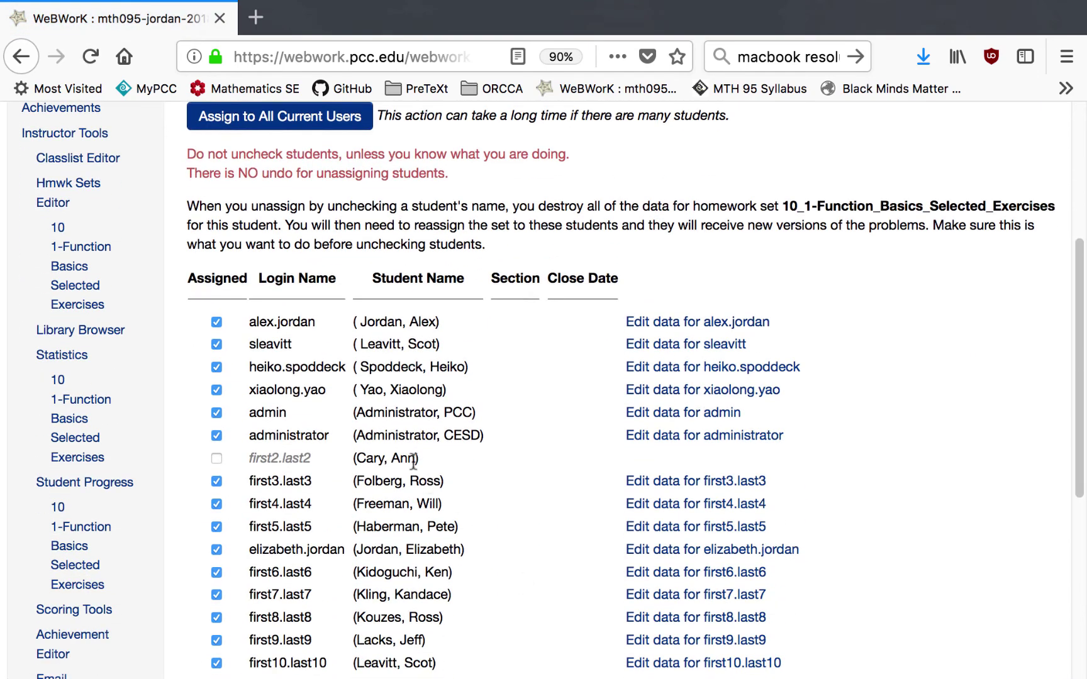
pyautogui.moveTo(412, 463); pyautogui.dragTo(328, 461)
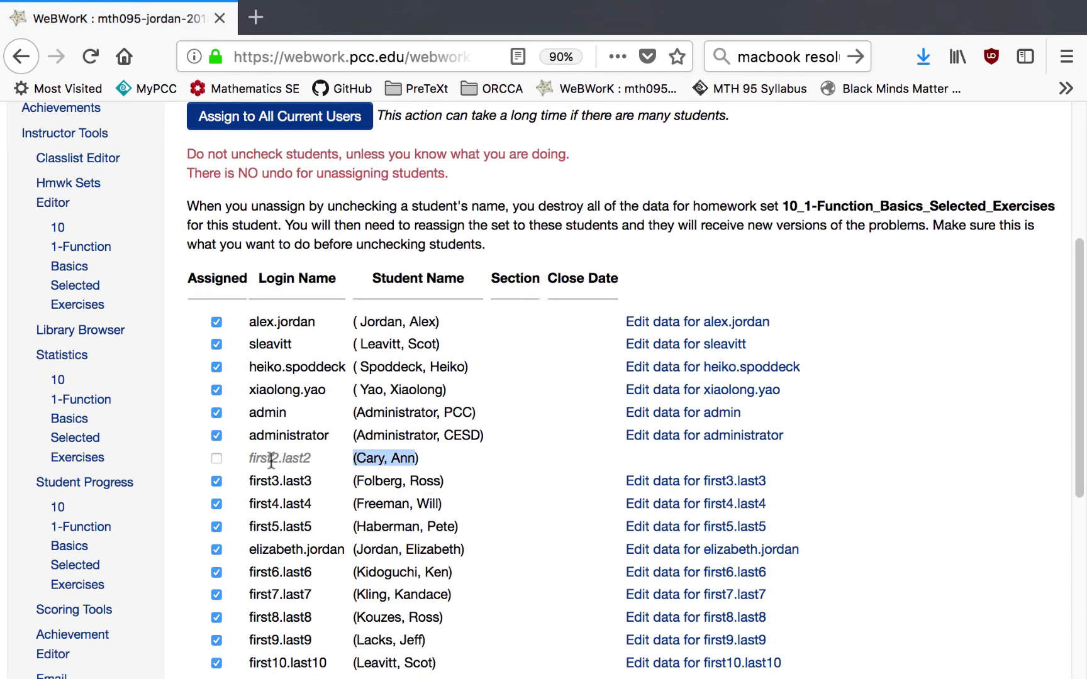
pyautogui.press('super+Left')
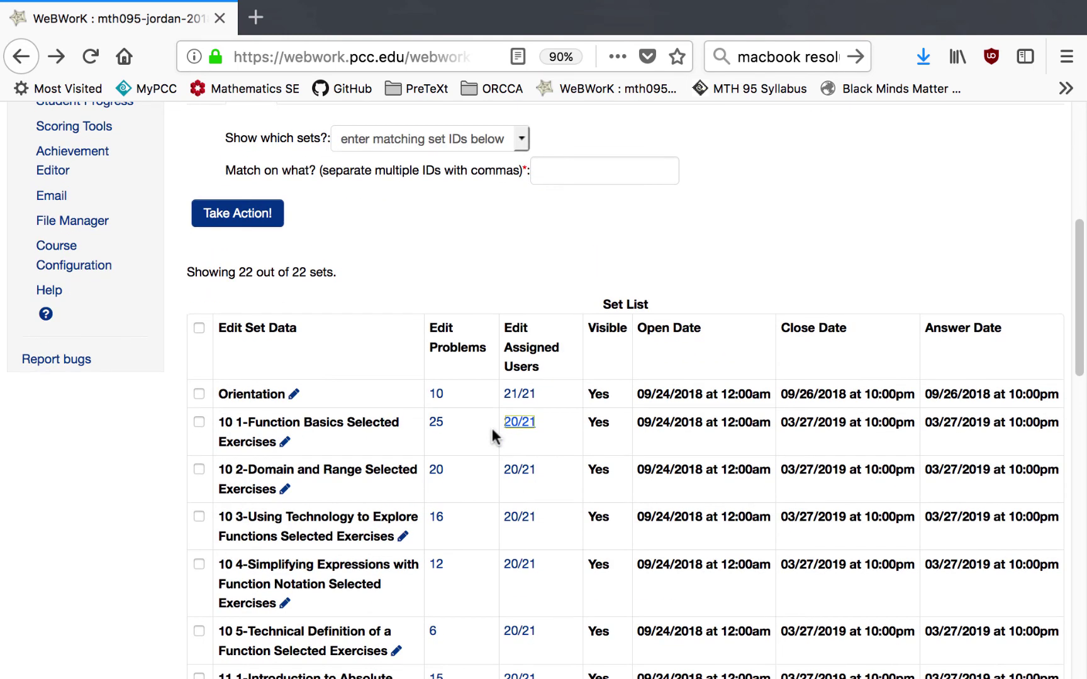
# Select every homework set in the list and open the selected sets for editing of their visibility and dates.
pyautogui.click(200, 333)
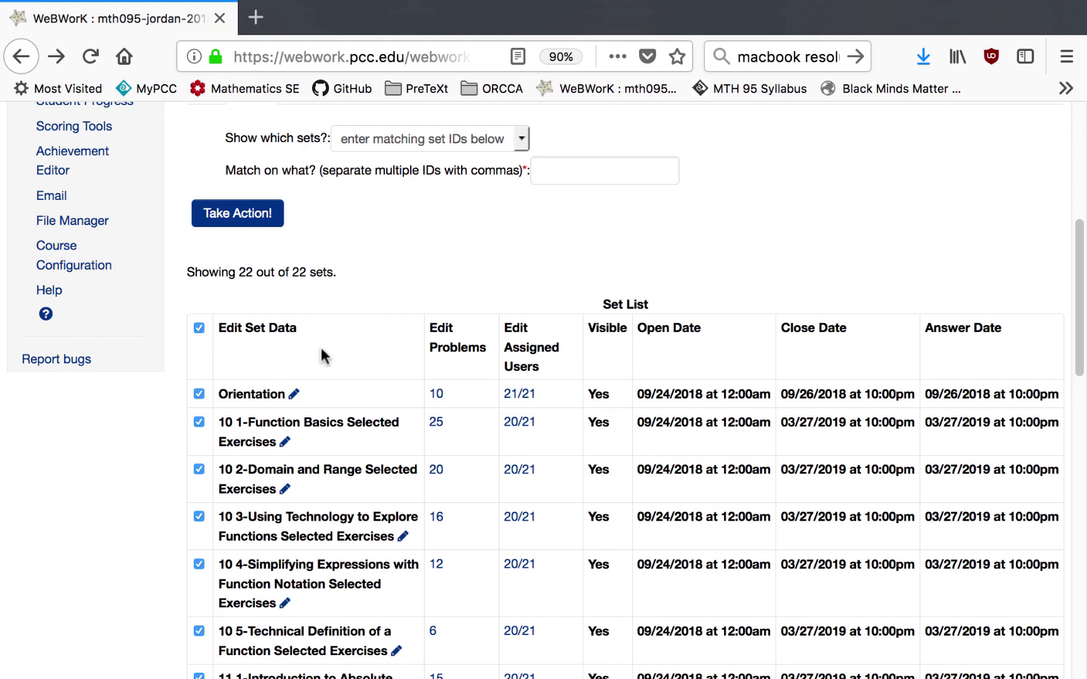
pyautogui.scroll(3, 208, 340)
pyautogui.click(352, 278)
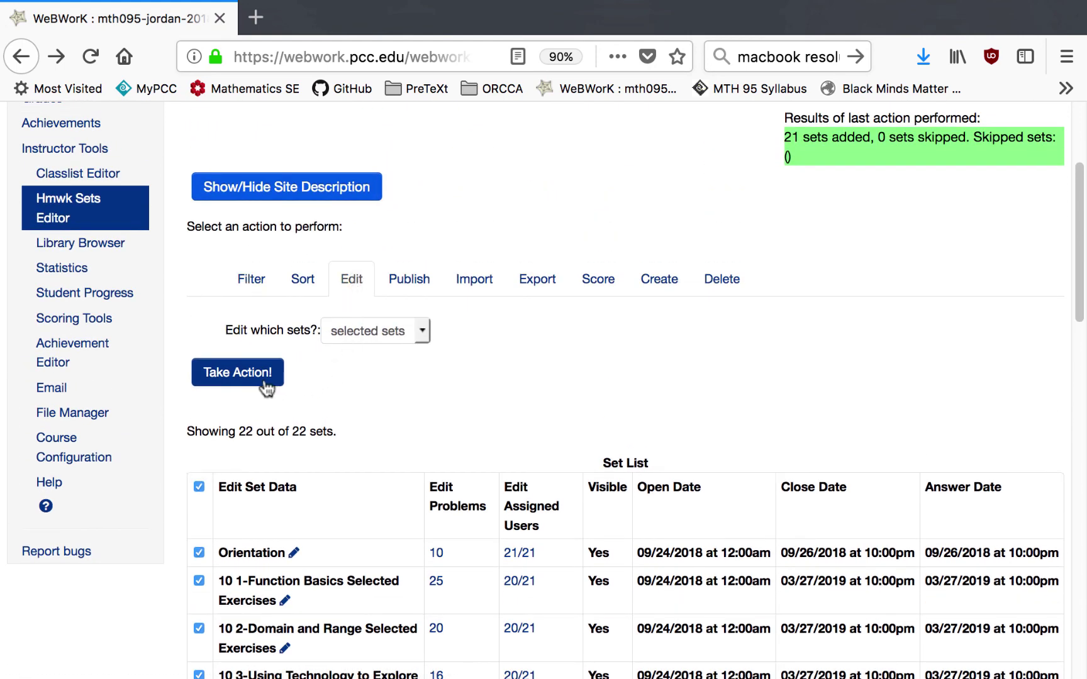
pyautogui.click(232, 377)
pyautogui.scroll(-5, 591, 347)
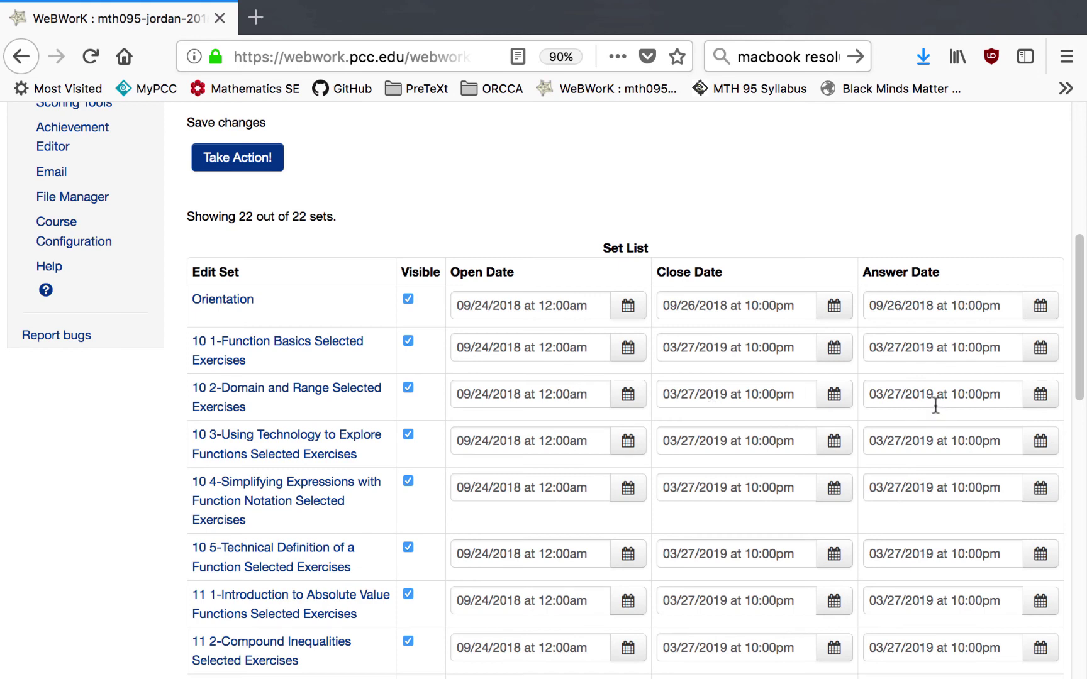
pyautogui.scroll(3, 218, 290)
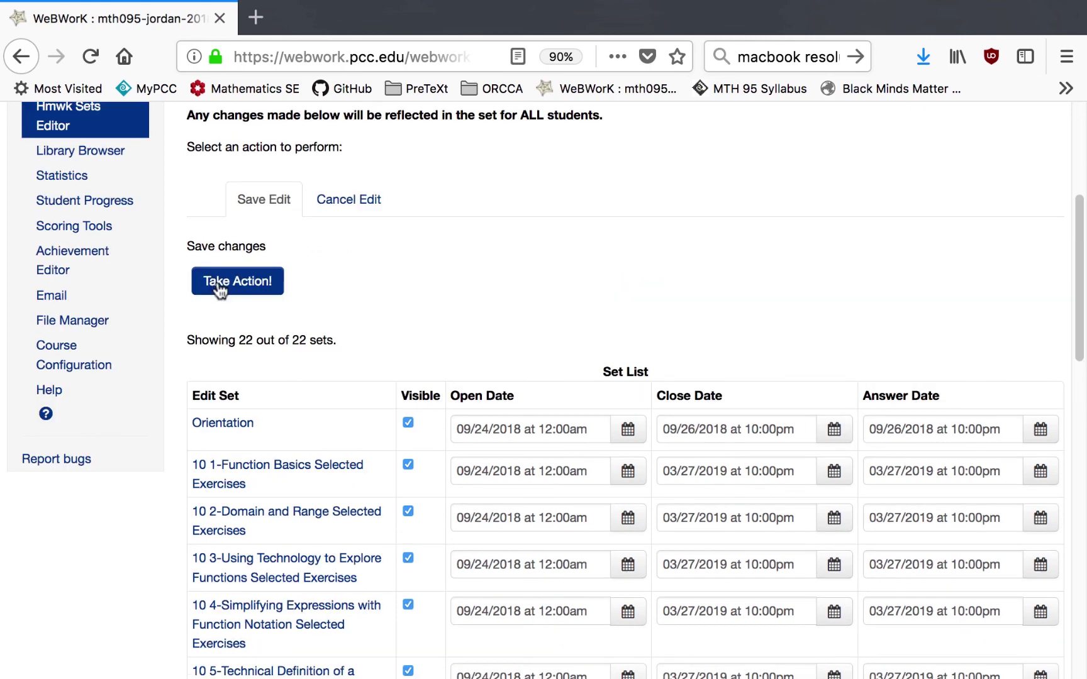